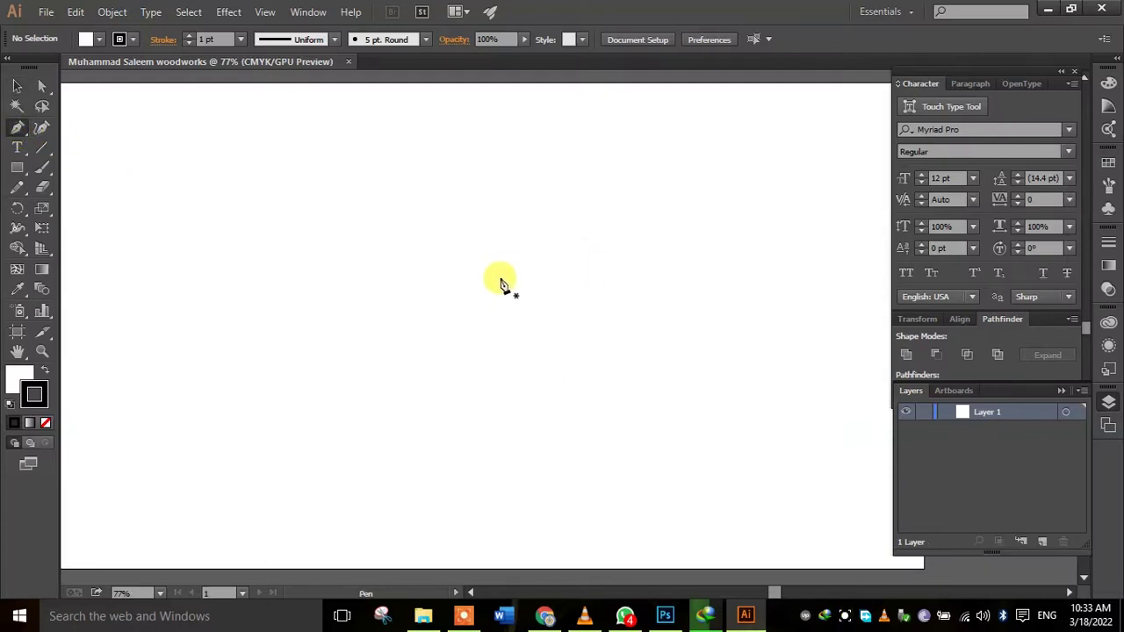
Draw the tooth outline with a slanted left side and concave curved right edge, undoing a stray curve.
left_click_drag(500, 276, 513, 265)
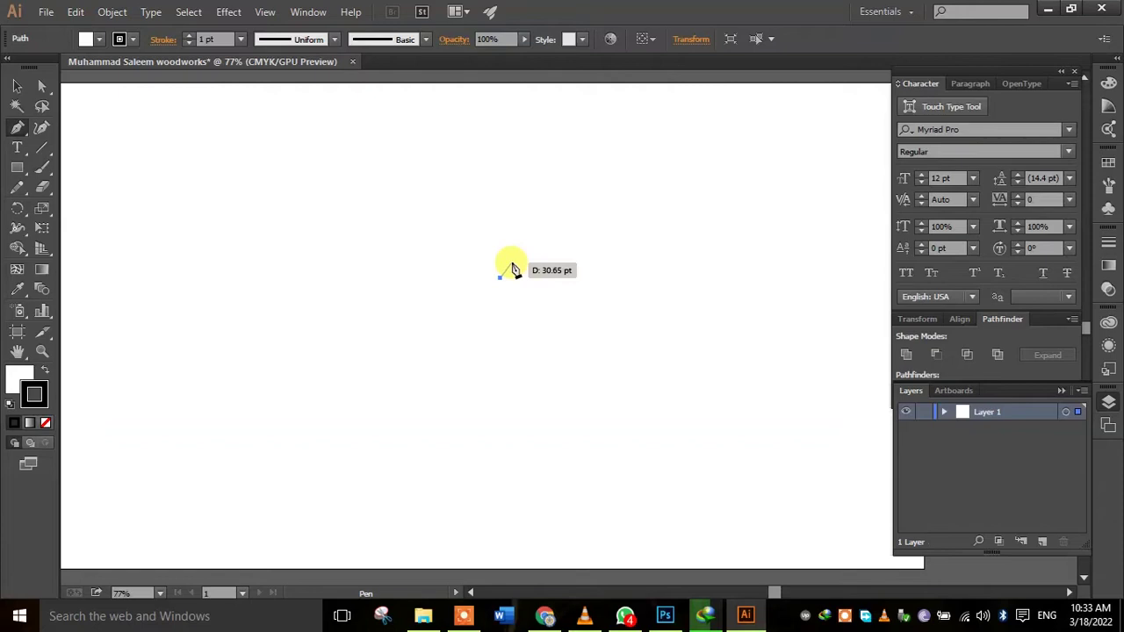
left_click(542, 278)
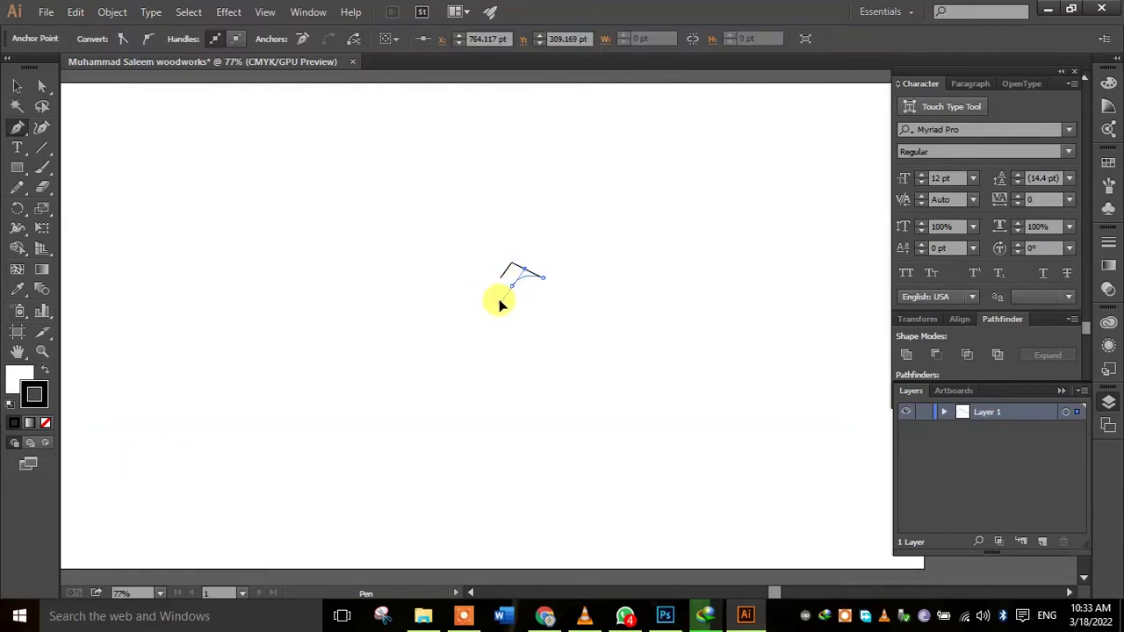
left_click_drag(506, 301, 502, 284)
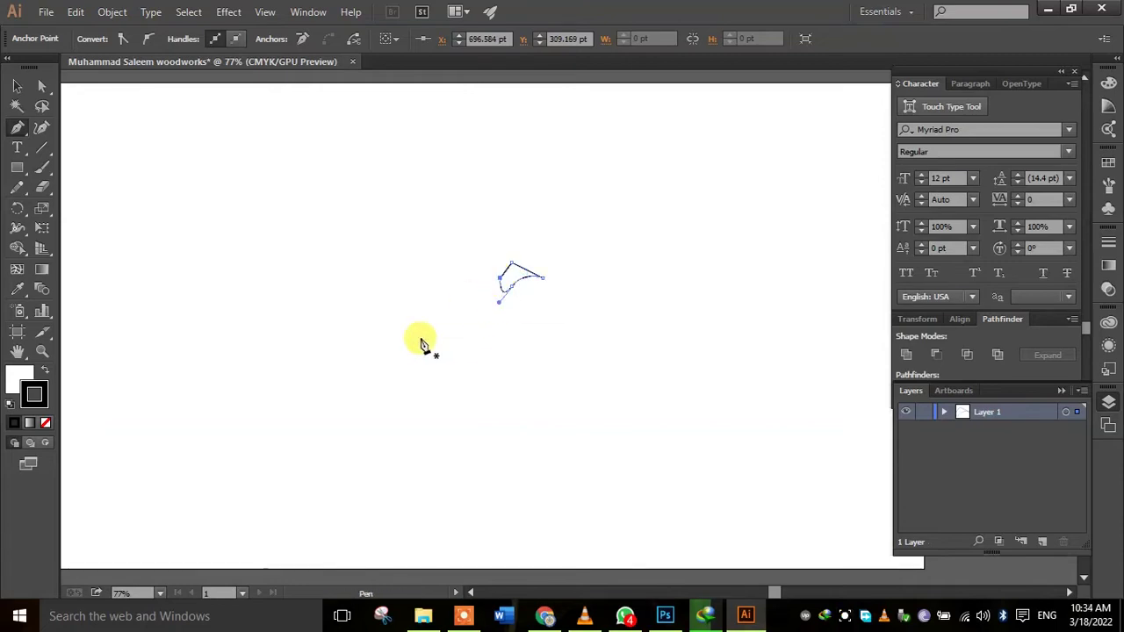
key("ctrl+z")
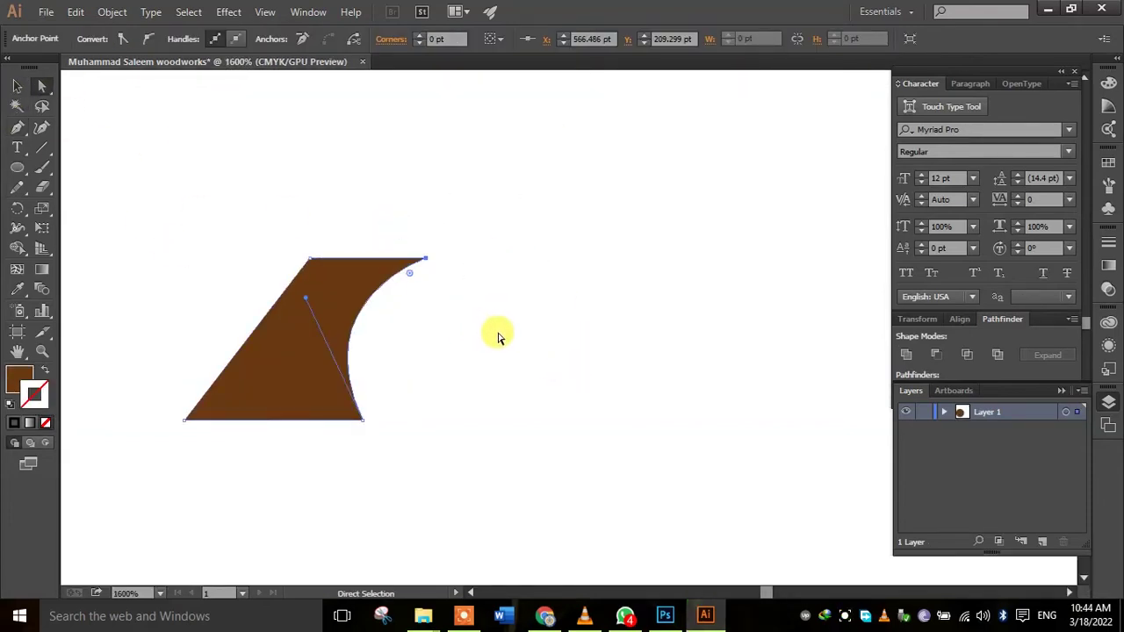
Move the tooth's bottom-left corner and reshape its curved right edge.
mouse_move(263, 233)
left_mouse_down()
mouse_move(360, 239)
mouse_move(446, 304)
left_mouse_up()
left_click(479, 347)
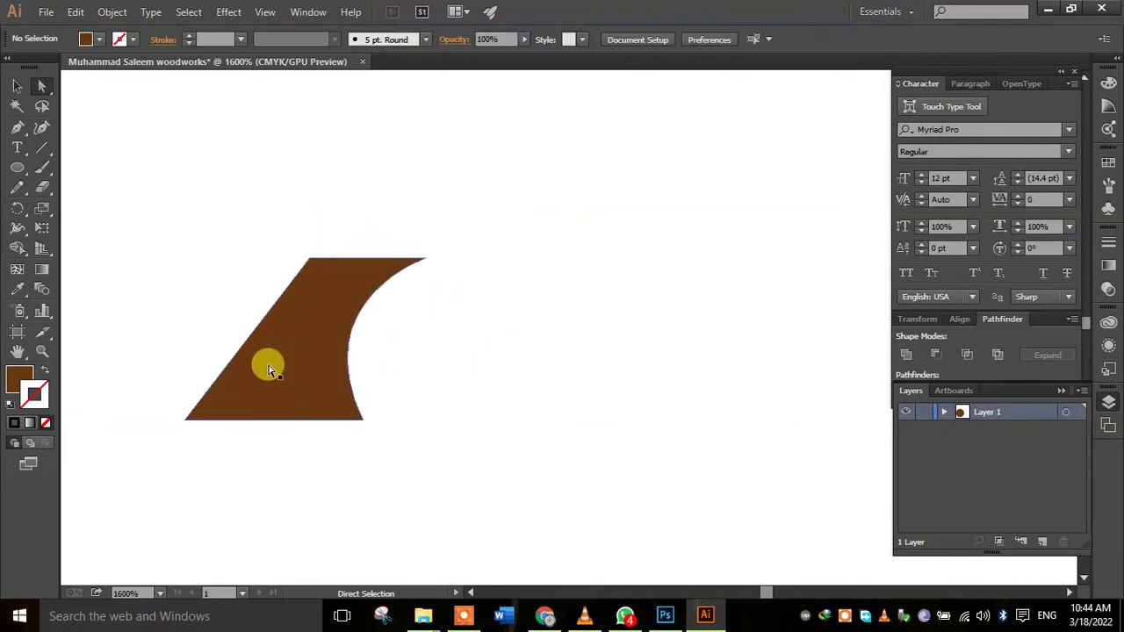
left_click_drag(156, 364, 242, 462)
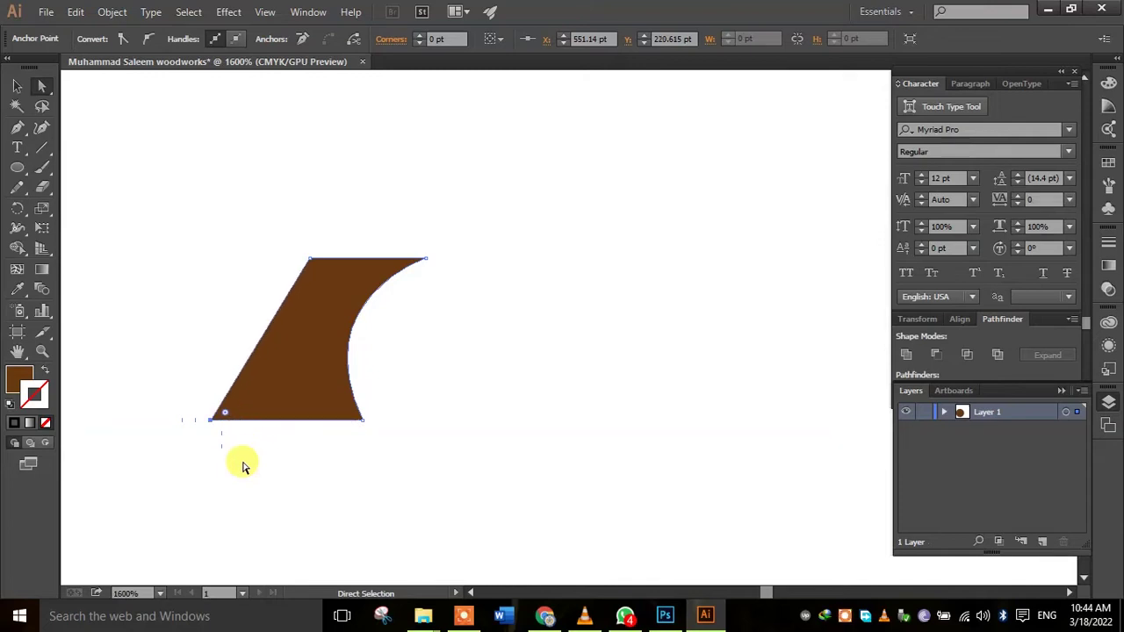
left_click(439, 427)
left_click(327, 336)
mouse_move(309, 303)
left_mouse_down()
mouse_move(344, 287)
mouse_move(354, 311)
left_mouse_up()
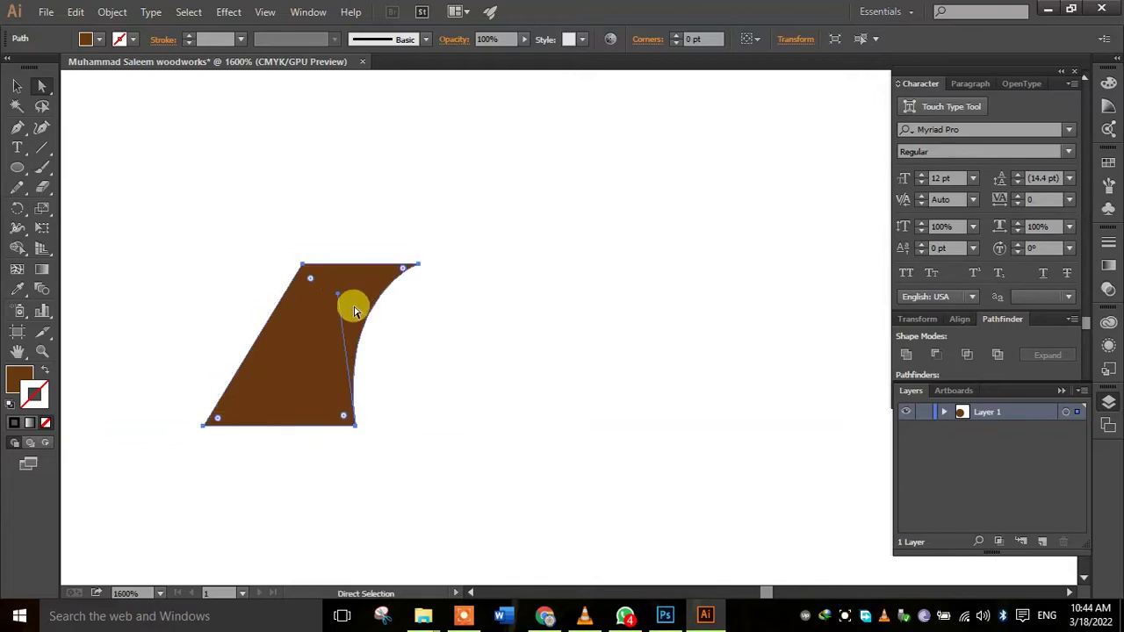
Undo an accidental move and stretch the tooth's bottom edge downward to make it taller.
left_click(466, 369)
left_click(311, 328)
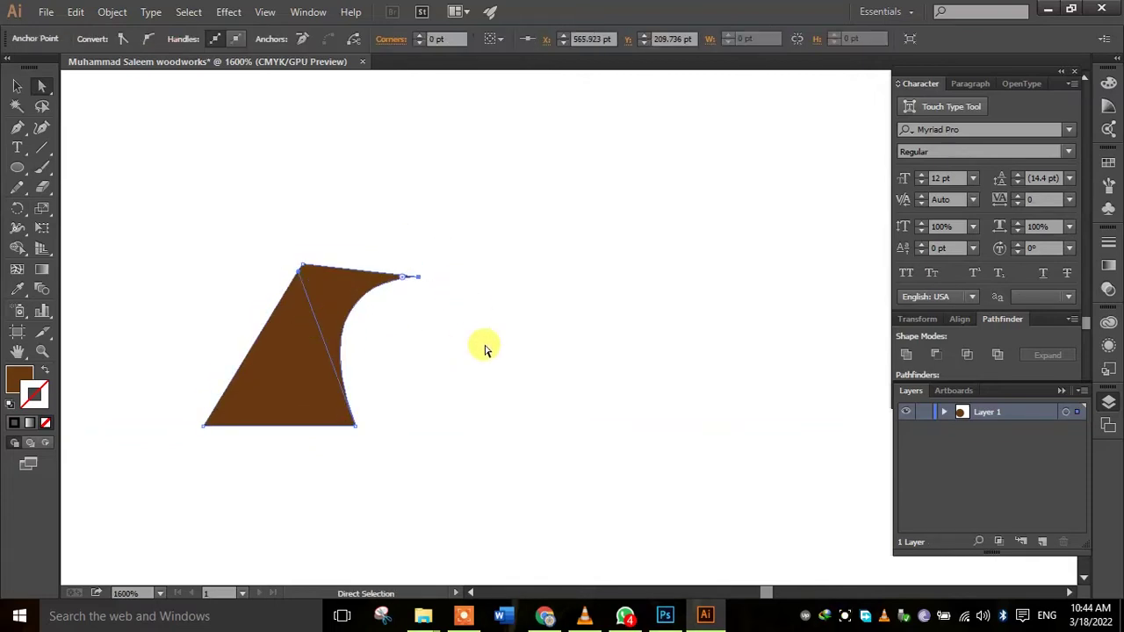
left_click(491, 396)
key("ctrl+z")
key("ctrl+z")
key("ctrl+z")
key("ctrl+z")
key("ctrl+z")
left_click_drag(298, 272, 311, 302)
left_click(354, 474)
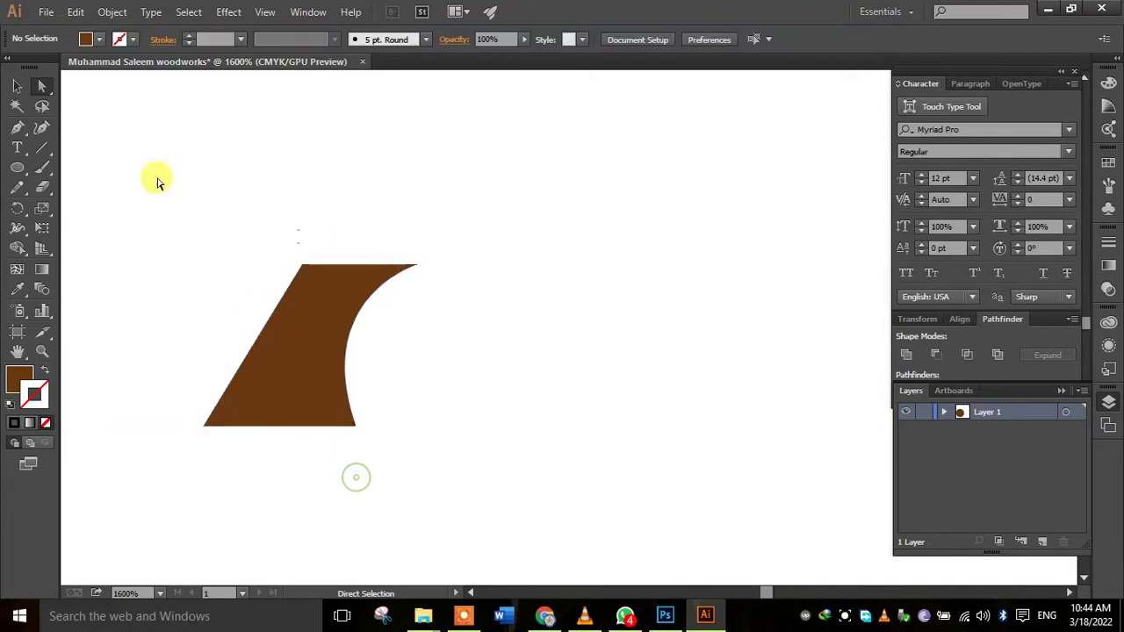
Select the tooth and make a trial rotated copy around a centre below it, then undo it.
scroll(425, 275, "down", 4)
scroll(425, 275, "down", 3)
left_click_drag(365, 238, 472, 332)
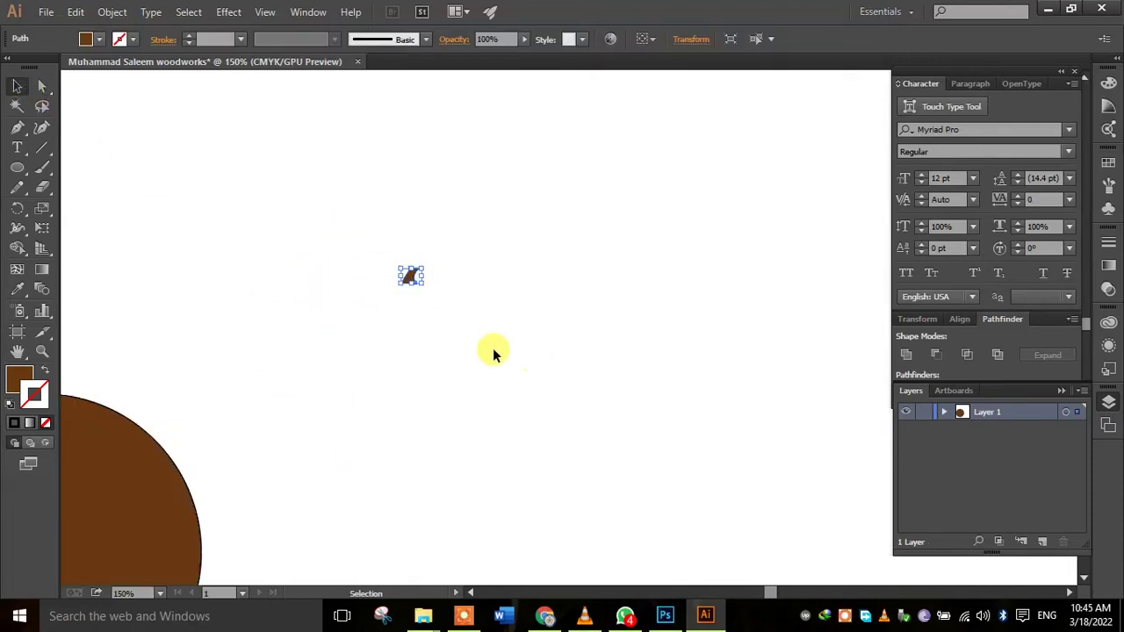
left_click(16, 208)
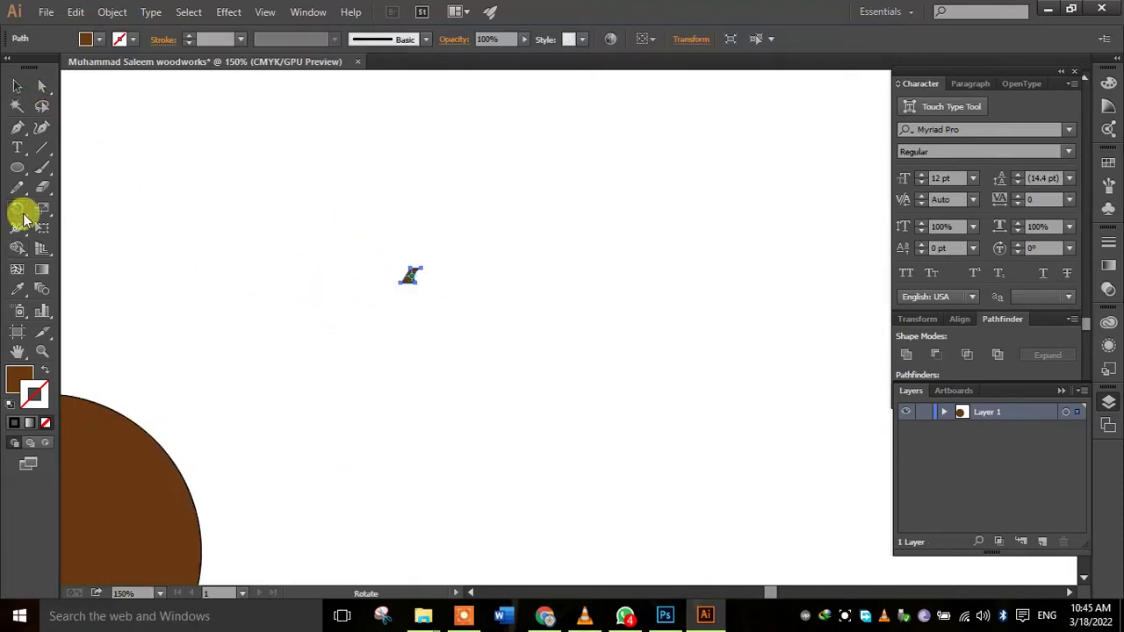
left_click(403, 363, "alt")
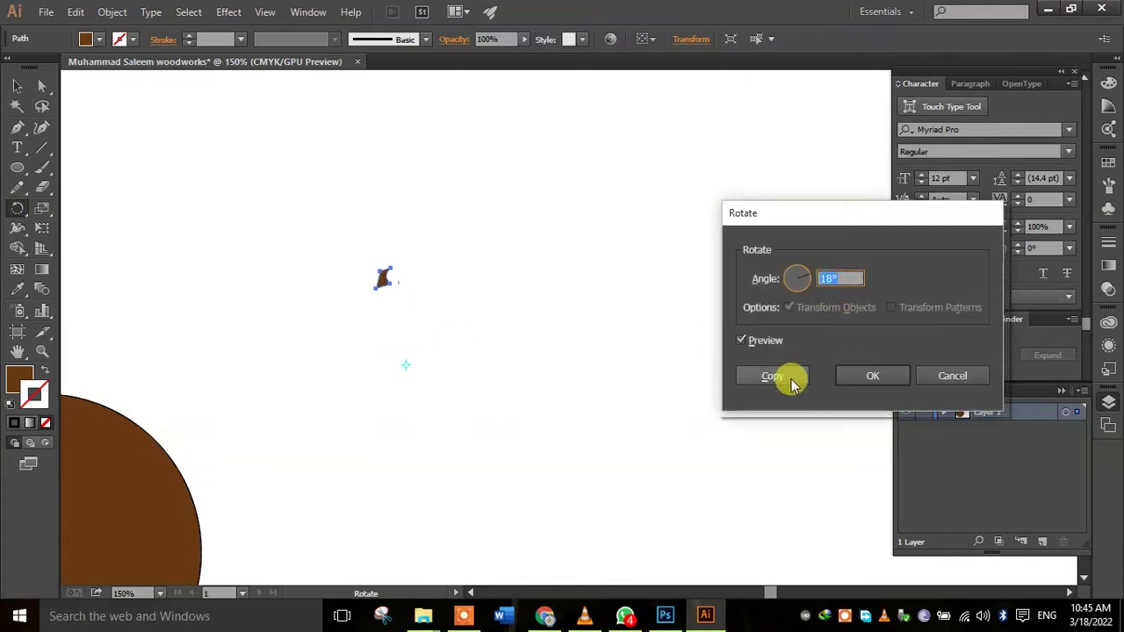
left_click_drag(854, 279, 801, 281)
type("360/30")
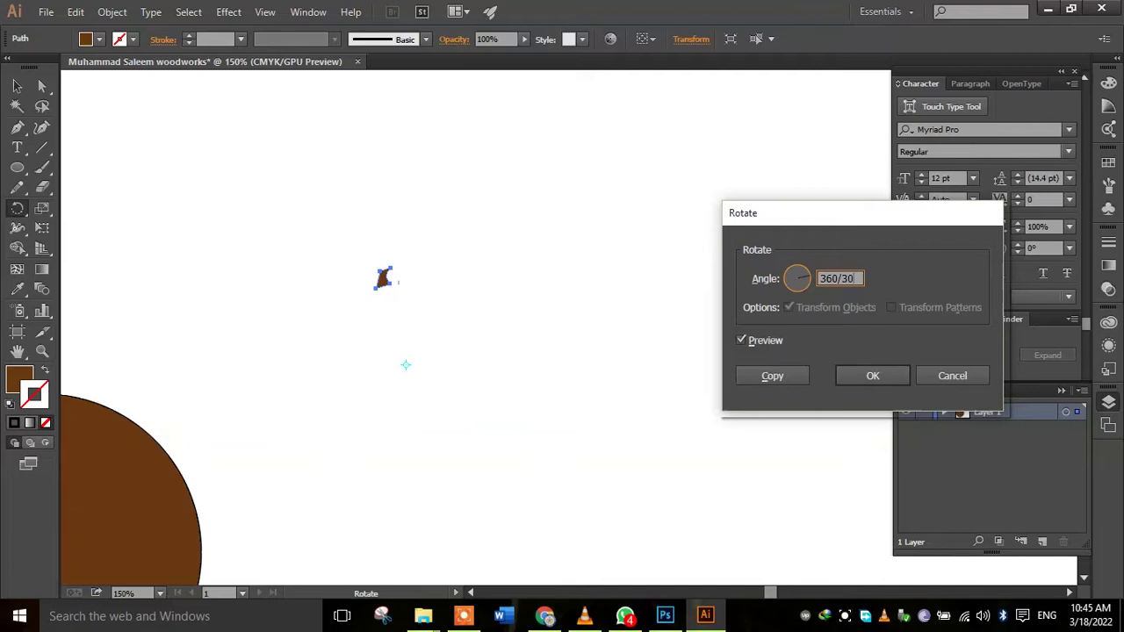
left_click(775, 375)
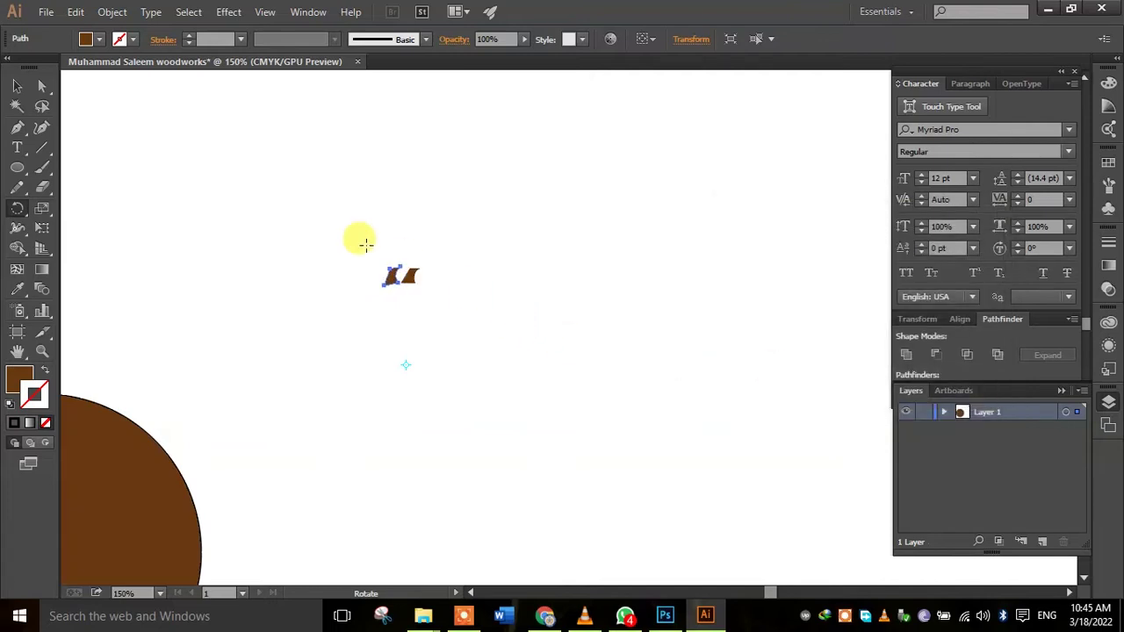
key("ctrl+z")
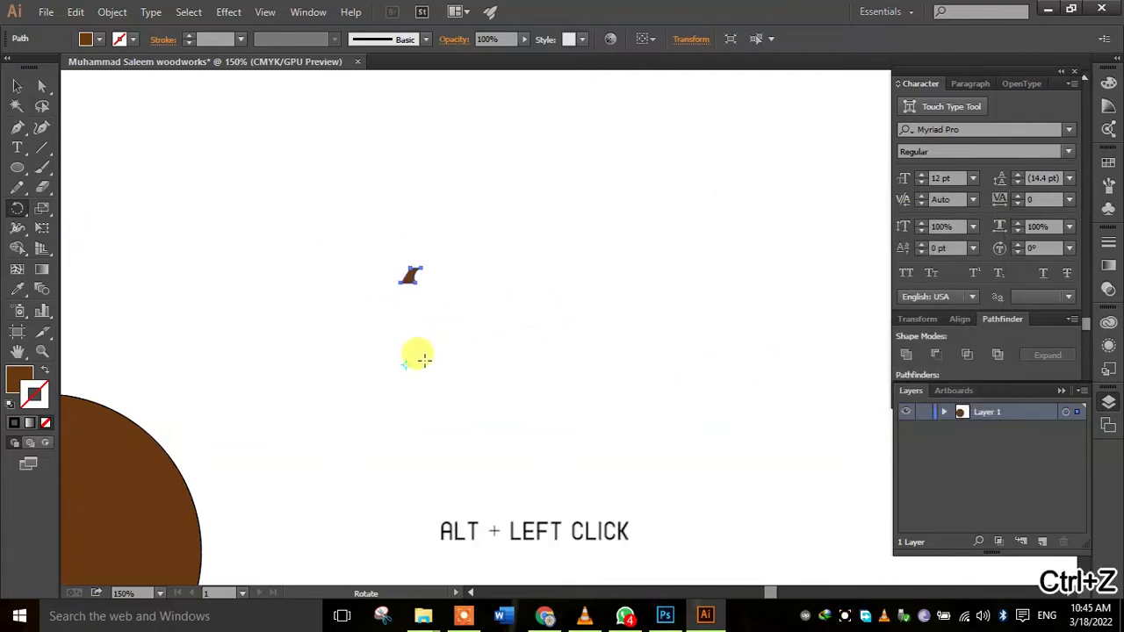
Rotate-copy the tooth by 360/35 (10.29°) around the centre and repeat it to complete the ring.
left_click(403, 363, "alt")
type("360/350")
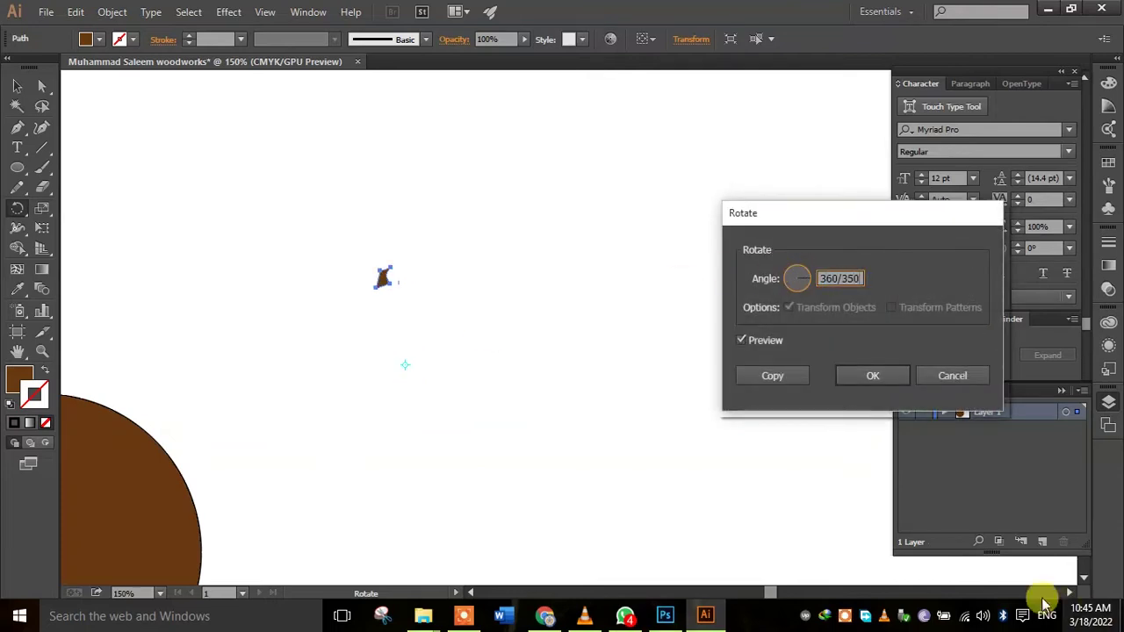
key("BackSpace")
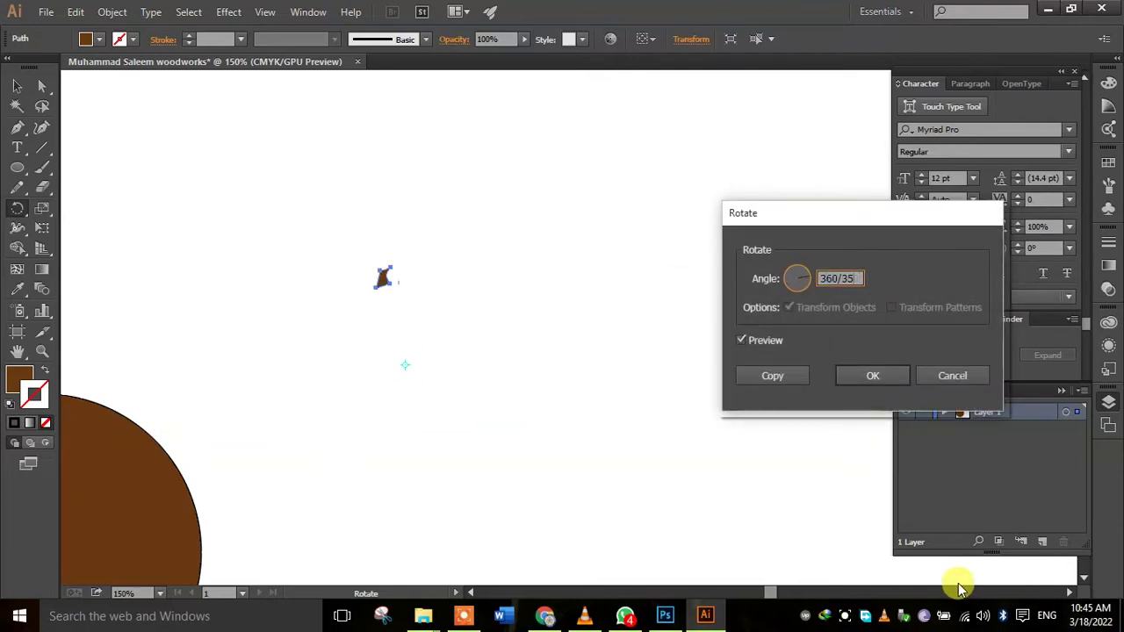
left_click(765, 377)
key("ctrl+d")
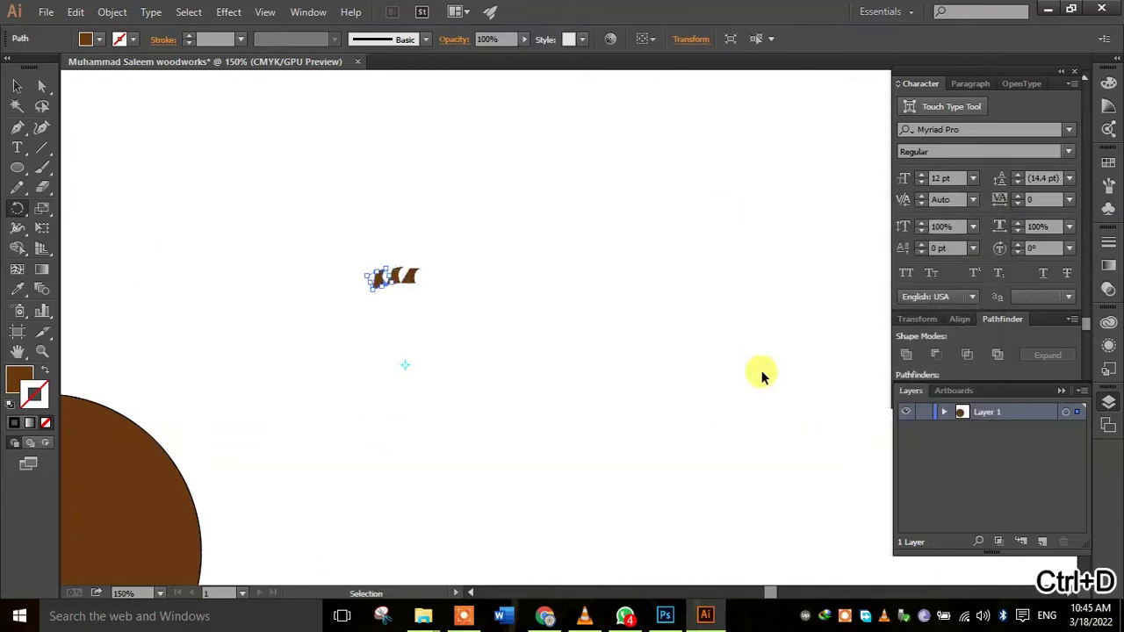
key("ctrl+d")
key("ctrl+d")
key("ctrl+d")
key("ctrl+d")
key("ctrl+d")
key("ctrl+d")
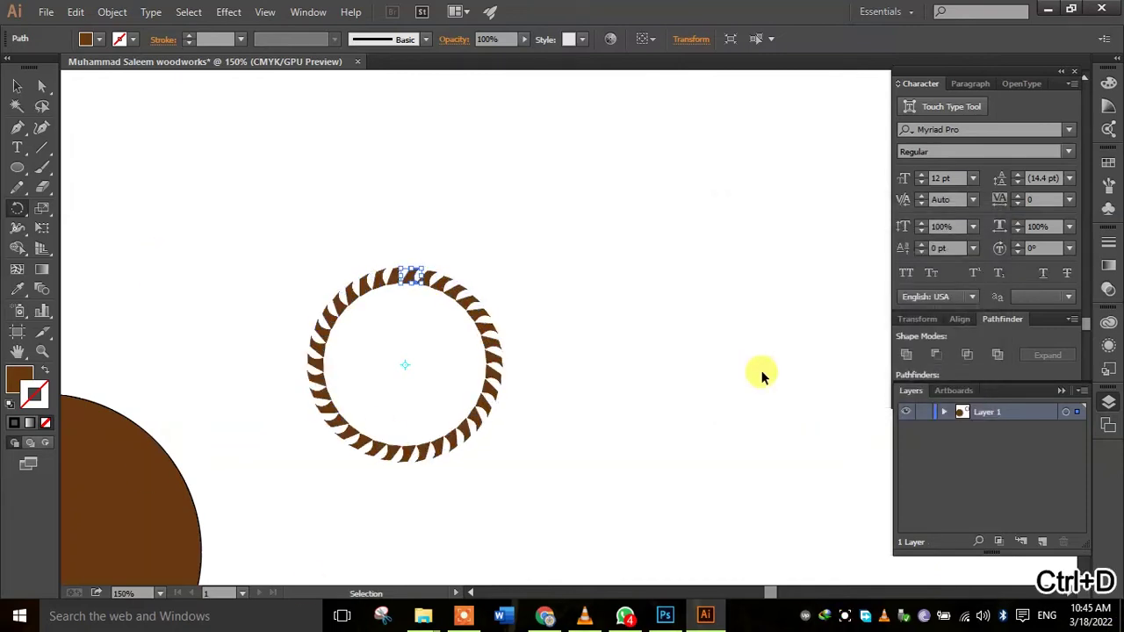
left_click(17, 88)
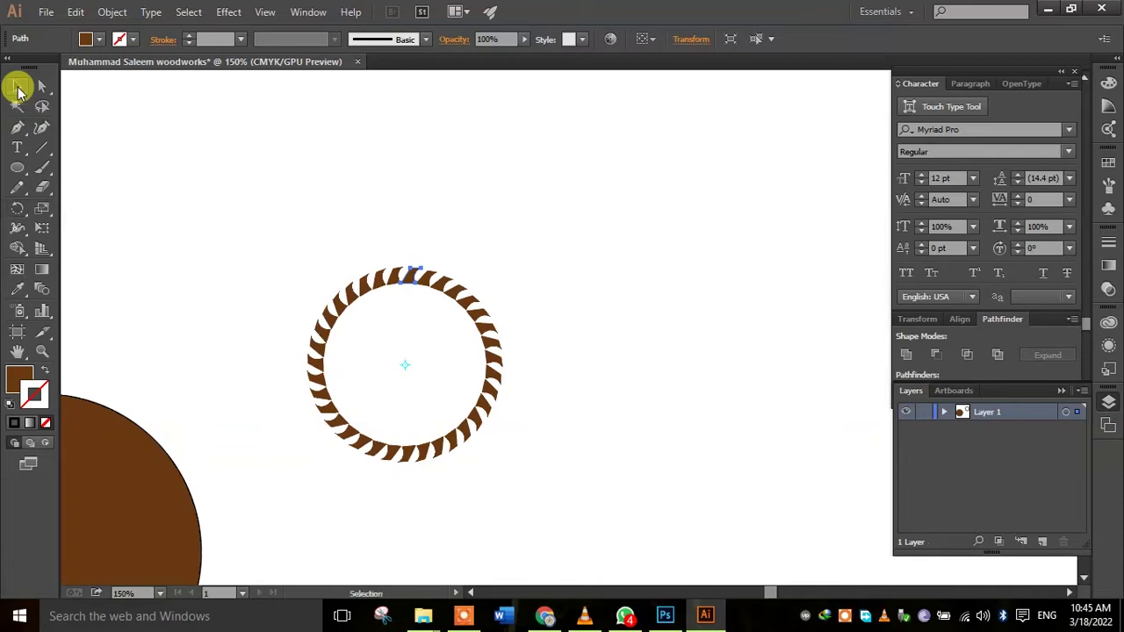
Group all the teeth into a single ring.
left_click(246, 285)
left_click_drag(276, 272, 572, 537)
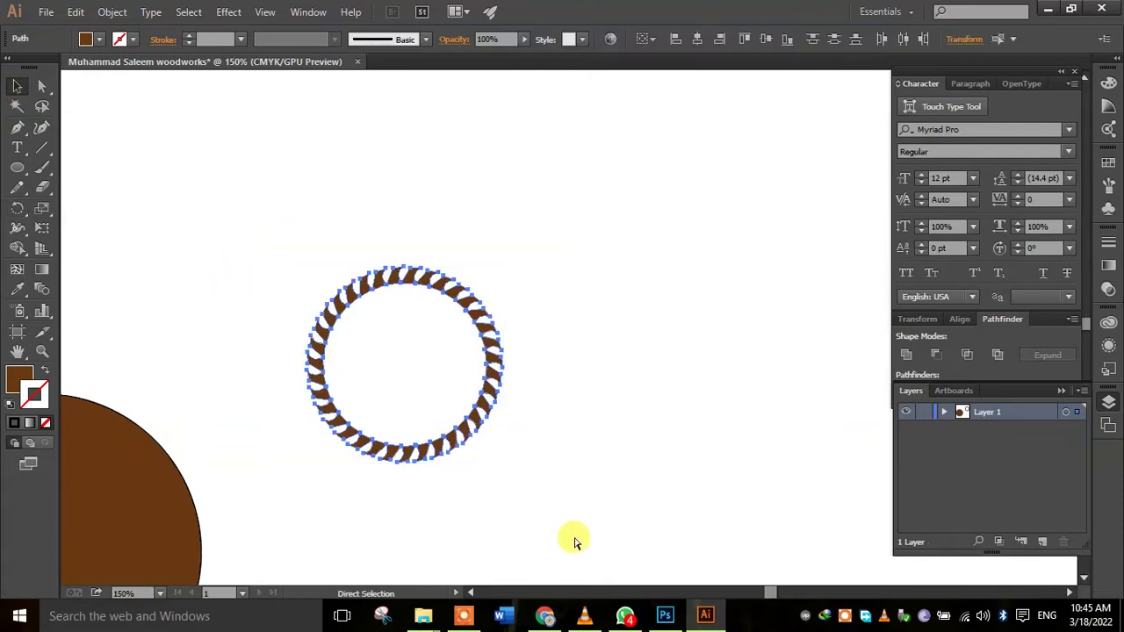
key("ctrl+g")
left_click(594, 477)
Centre the large brown circle on the ring, shrink it to fit, and combine them.
left_click_drag(103, 510, 469, 325)
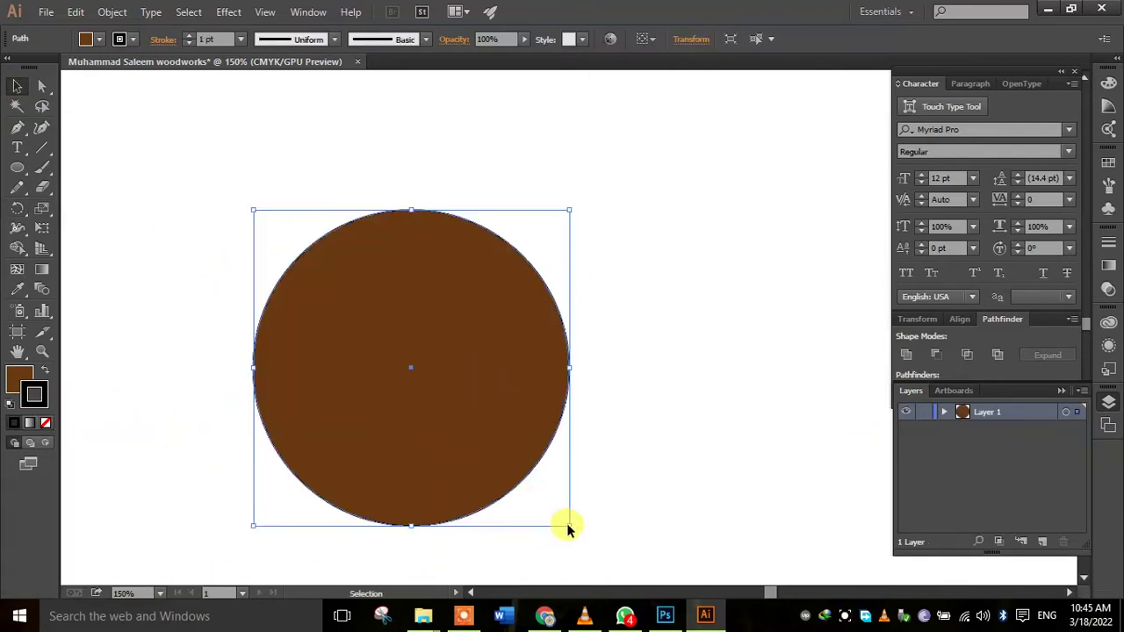
left_click_drag(569, 524, 500, 471)
mouse_move(313, 206)
left_mouse_down()
mouse_move(518, 479)
mouse_move(488, 448)
left_mouse_up()
left_click(708, 38)
left_click(708, 215)
Shrink the brown circle slightly inside the teeth and draw a small narrow rectangle beside it.
left_click(422, 322)
left_click(532, 389)
left_click(490, 453)
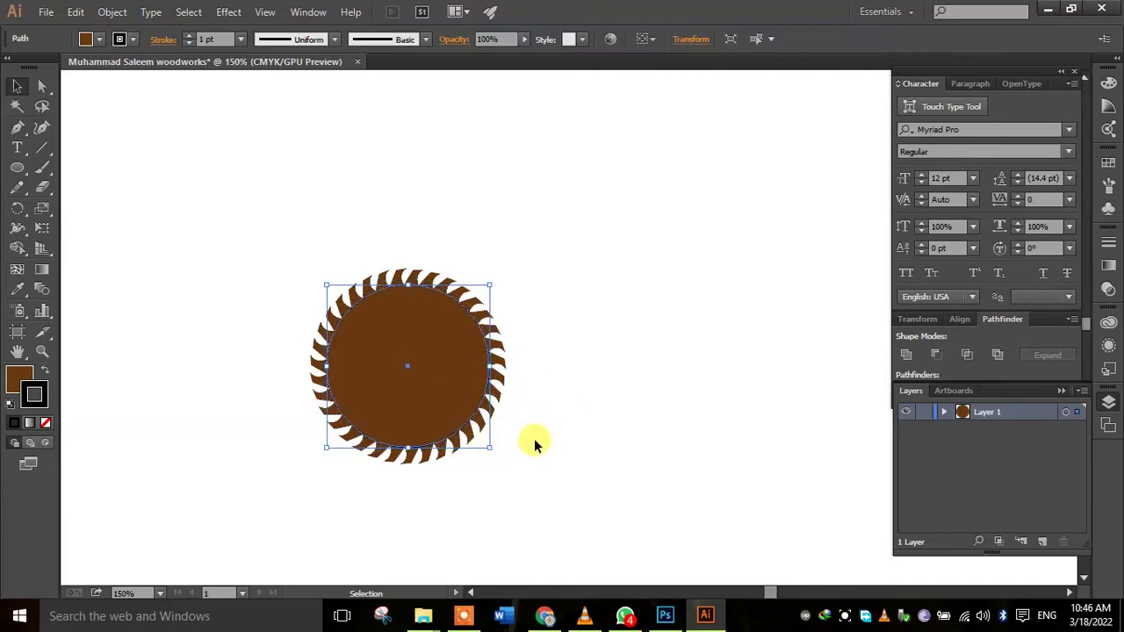
left_click(606, 427)
left_click(455, 354)
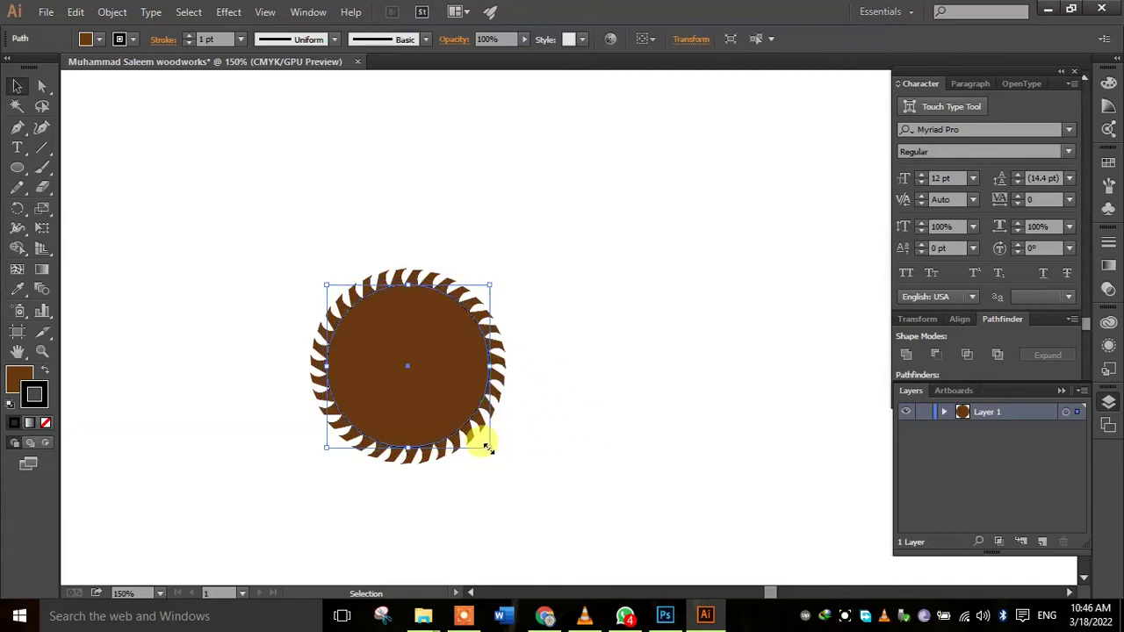
left_click_drag(488, 448, 482, 441)
left_click(552, 442)
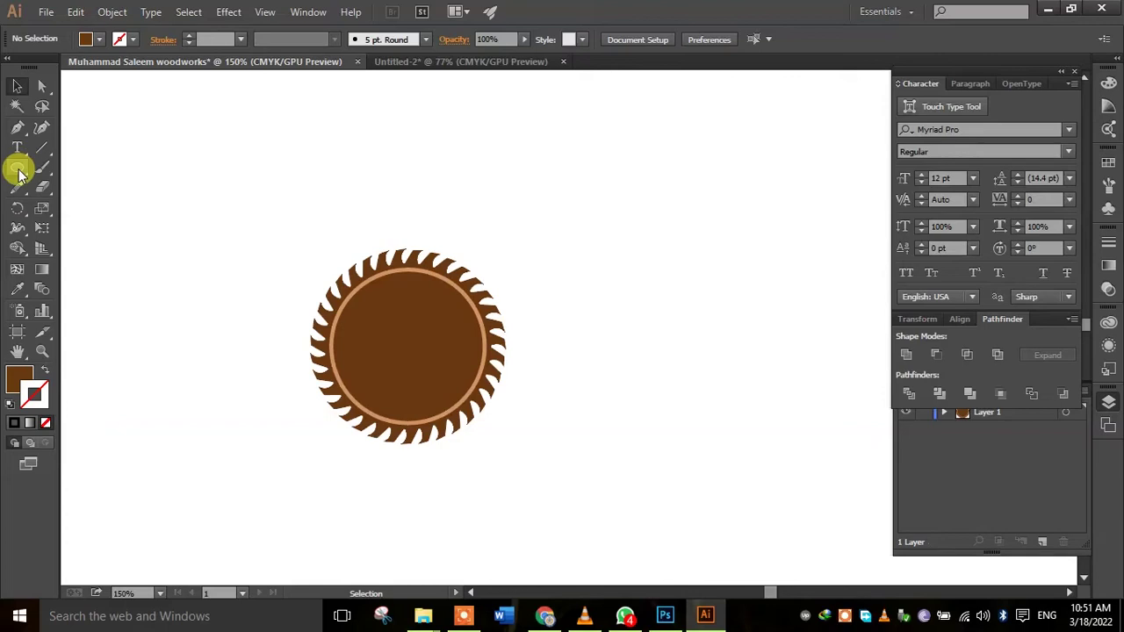
left_click_drag(18, 168, 62, 165)
left_click_drag(626, 327, 638, 349)
Round off the rectangle's two top corners.
scroll(629, 333, "up", 5, "alt")
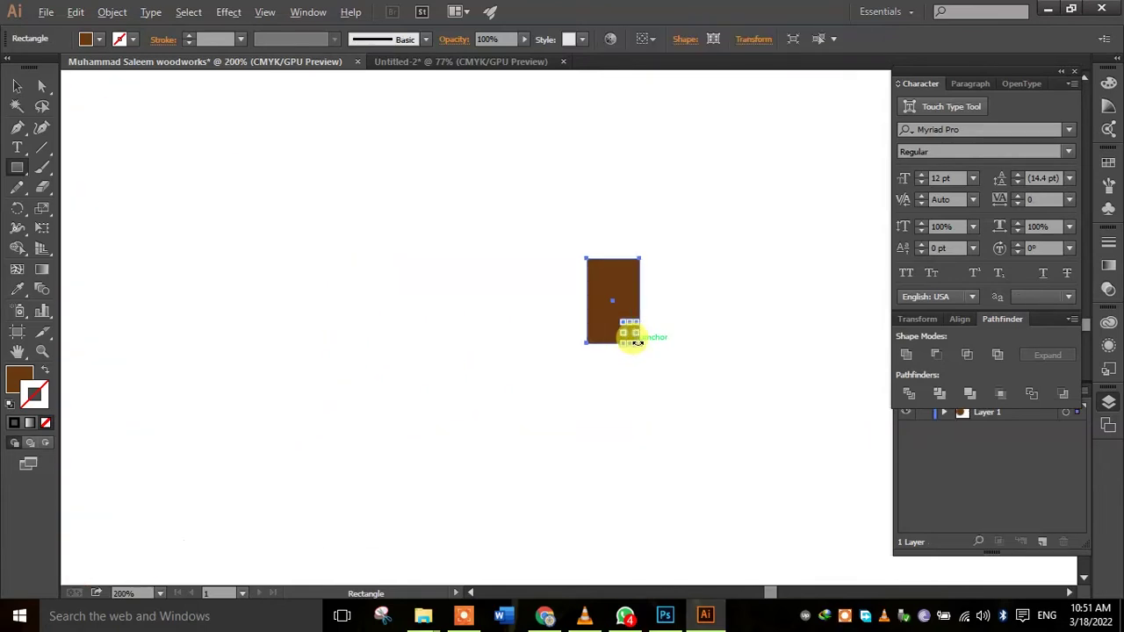
left_click(41, 86)
left_click(569, 300)
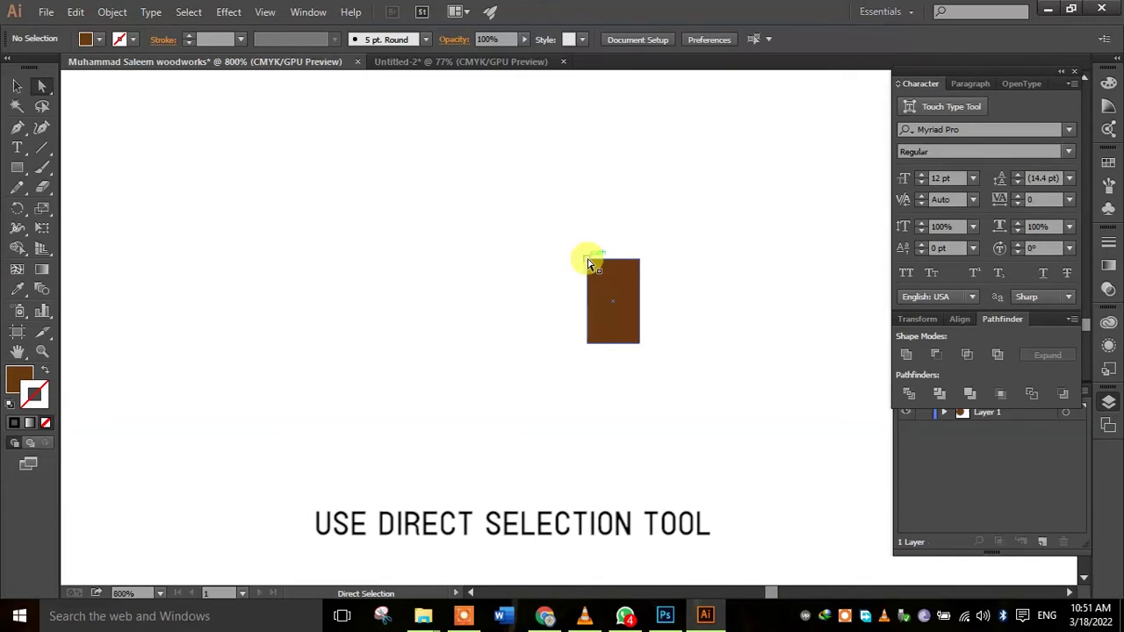
left_click(586, 259)
left_click(640, 260, "shift")
left_click_drag(615, 267, 621, 292)
left_click(562, 255)
left_click(623, 321)
Make a horizontally reflected copy of the rounded rectangle and nudge it to stack above the original.
key("v")
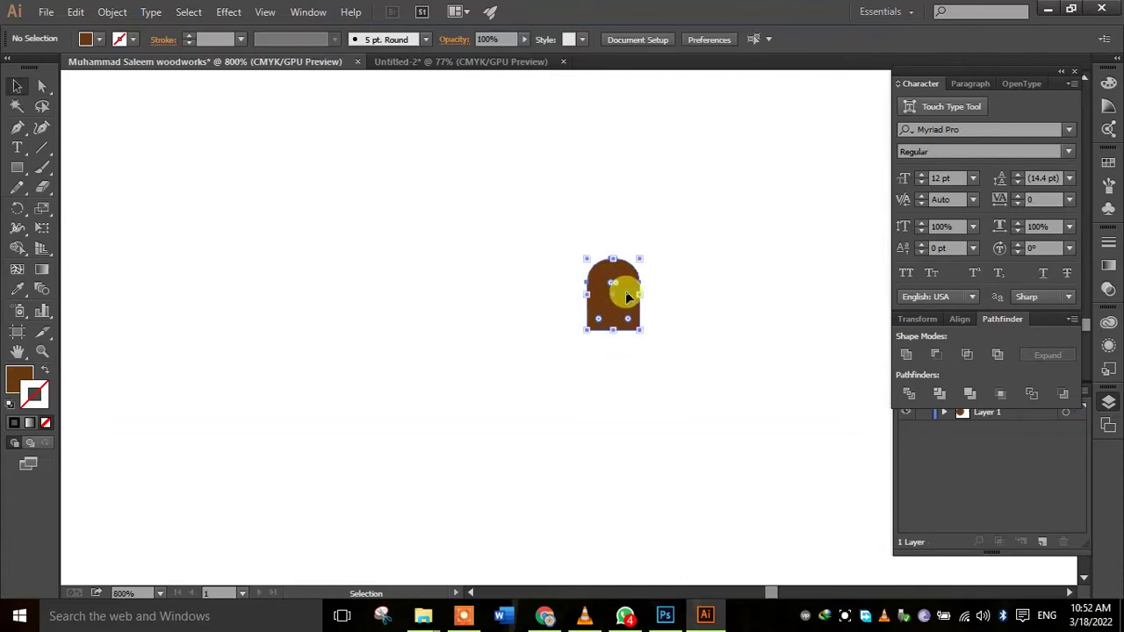
left_click(627, 296)
right_click(627, 297)
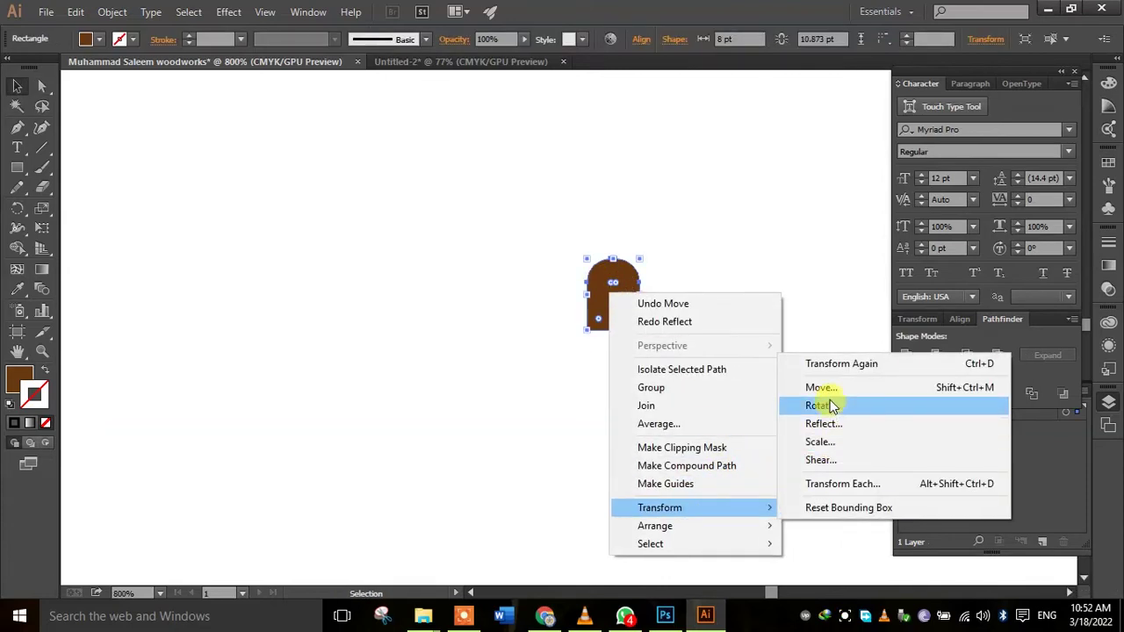
left_click(825, 423)
left_click(772, 215)
left_click(825, 402)
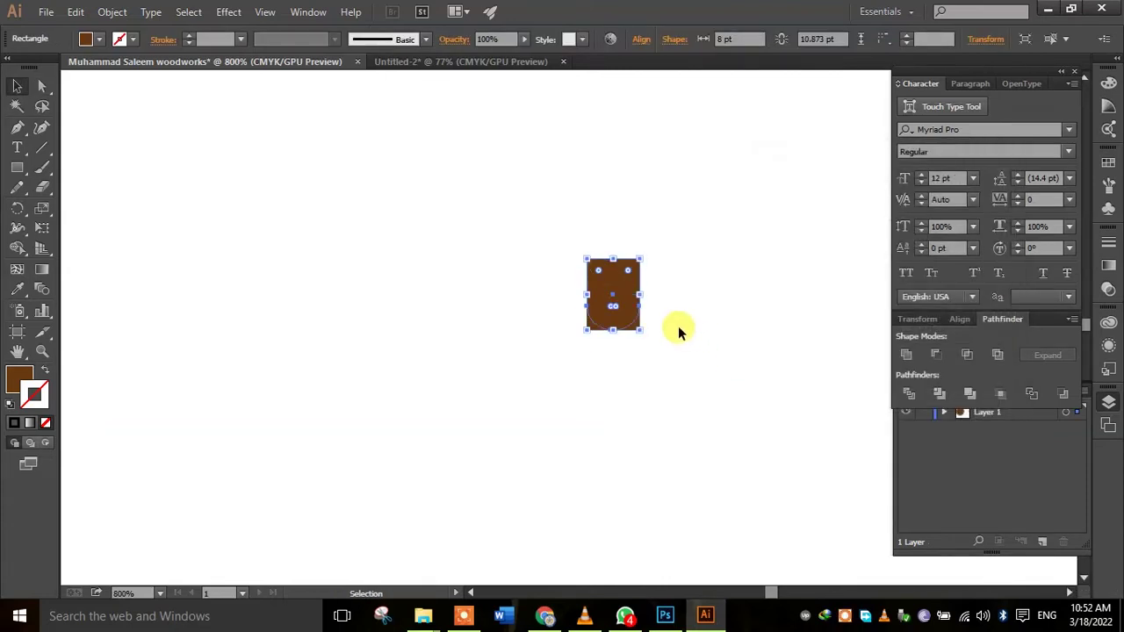
key("shift+Up")
key("shift+Up")
key("shift+Down")
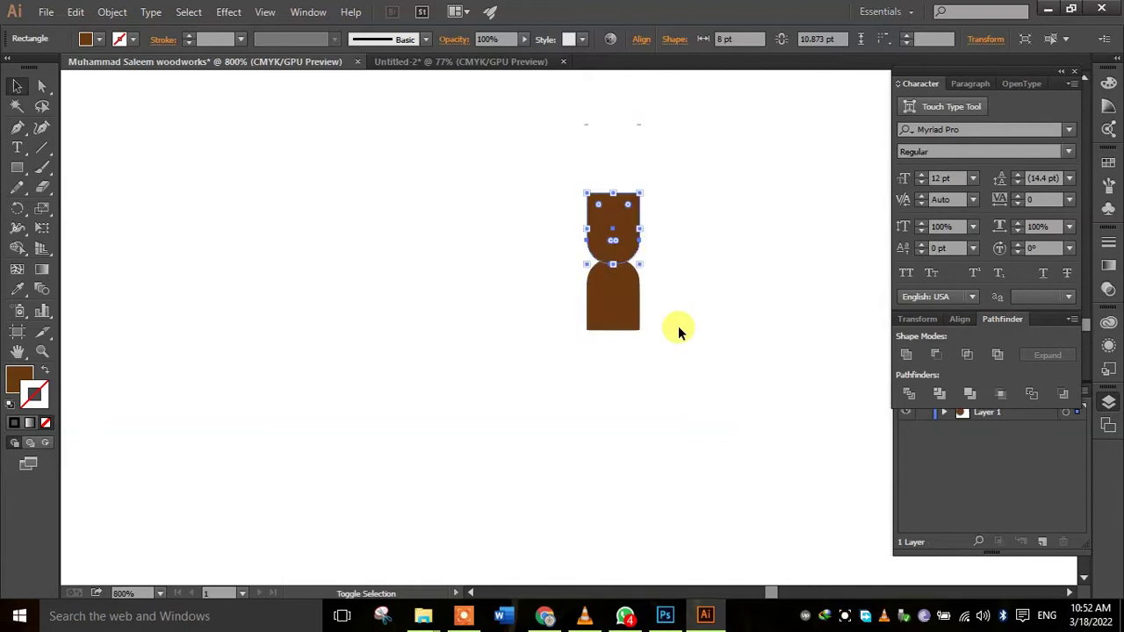
left_click(664, 227)
left_click(618, 213)
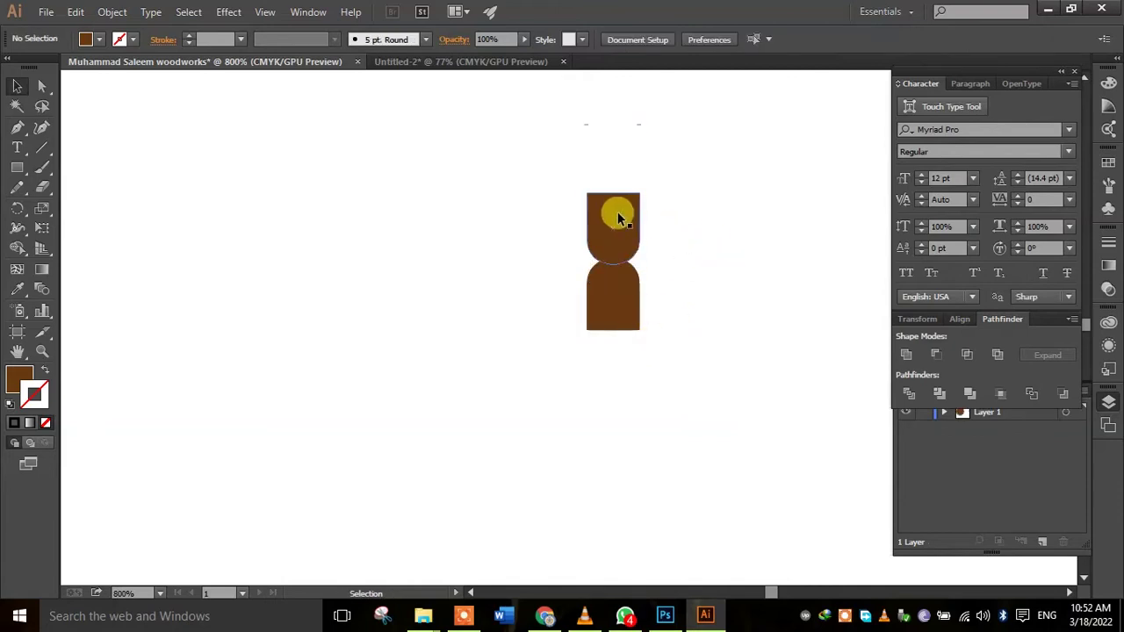
left_click(708, 251)
Begin the claw path at the top shape's top-left corner and curve it out to a sharp tip.
left_click(617, 214)
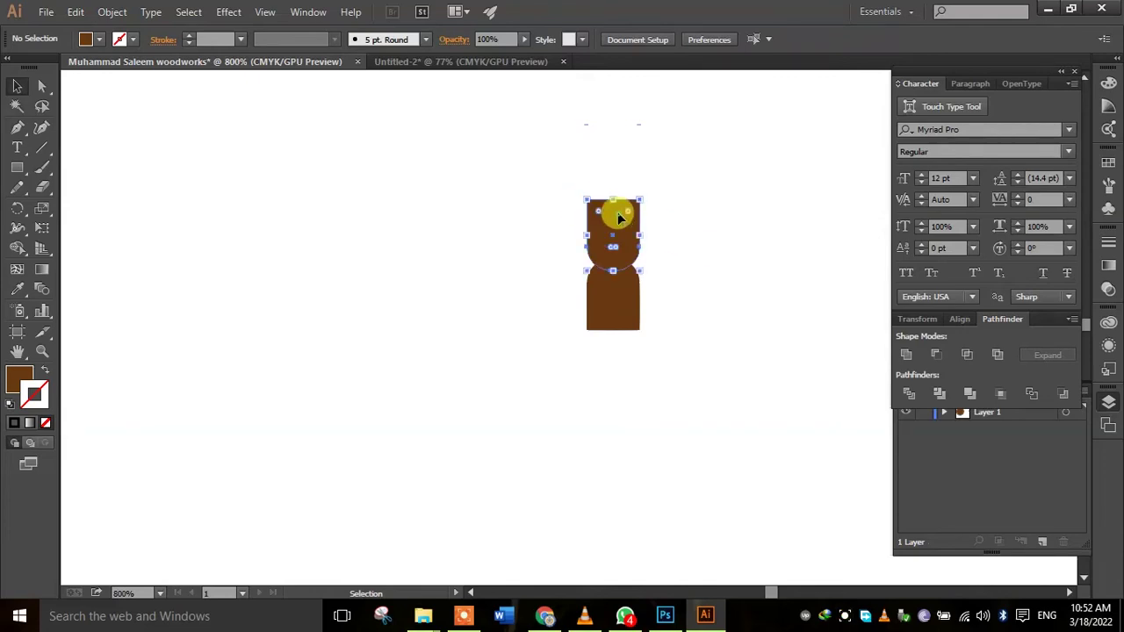
left_click(17, 129)
left_click(359, 321)
key("ctrl+z")
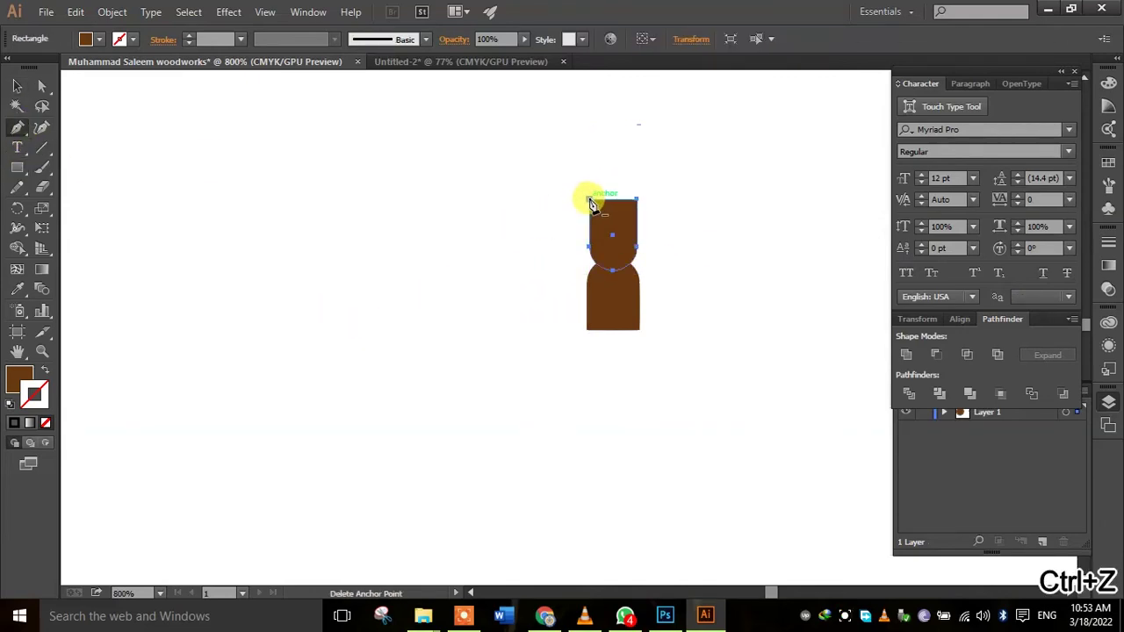
left_click(590, 202)
key("ctrl+z")
left_click(588, 199)
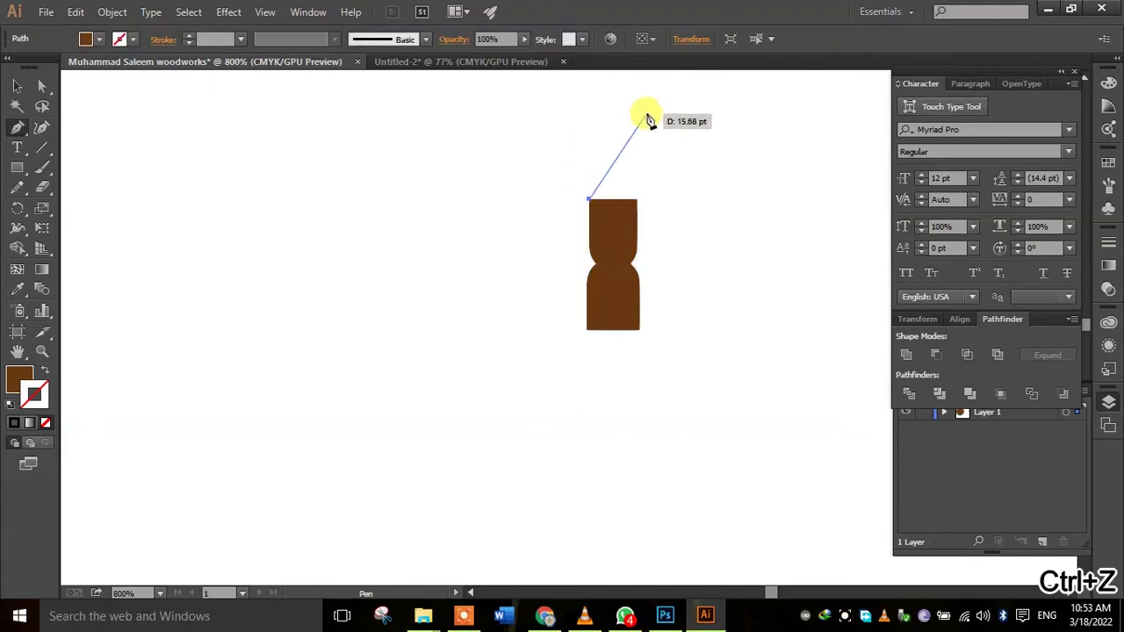
scroll(647, 118, "up", 3)
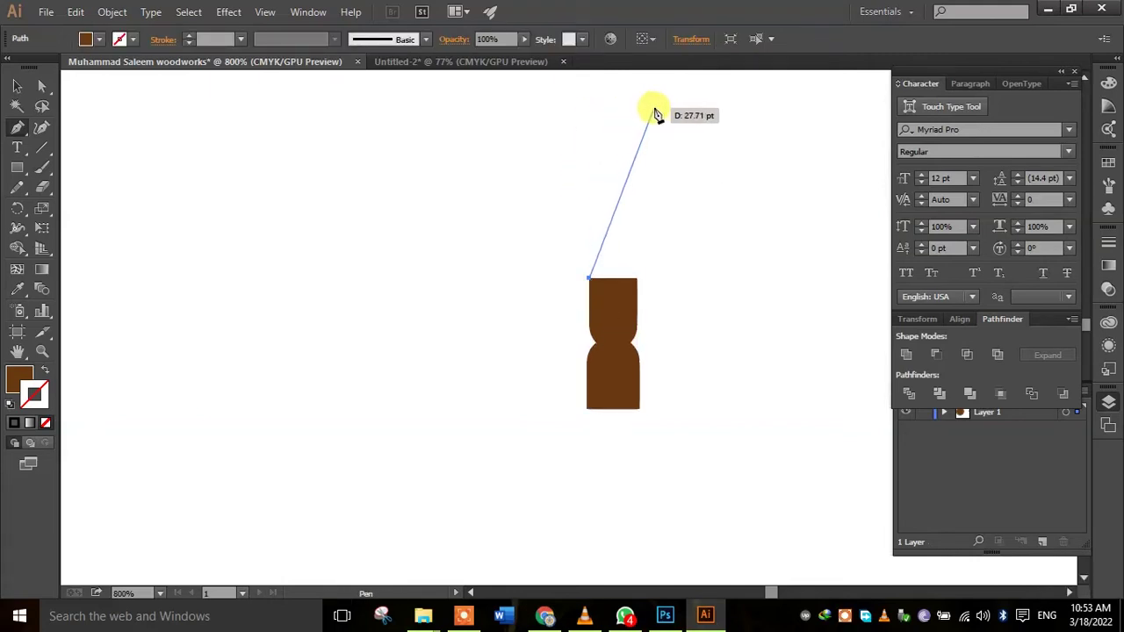
scroll(657, 114, "up", 6)
left_click_drag(734, 242, 895, 207)
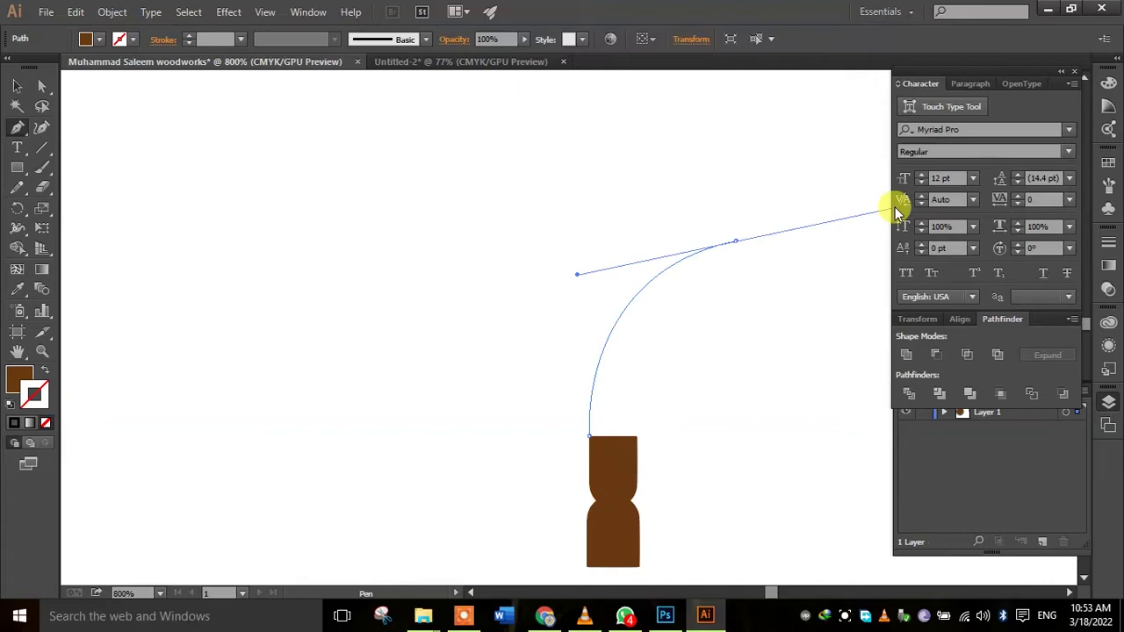
left_click(735, 244)
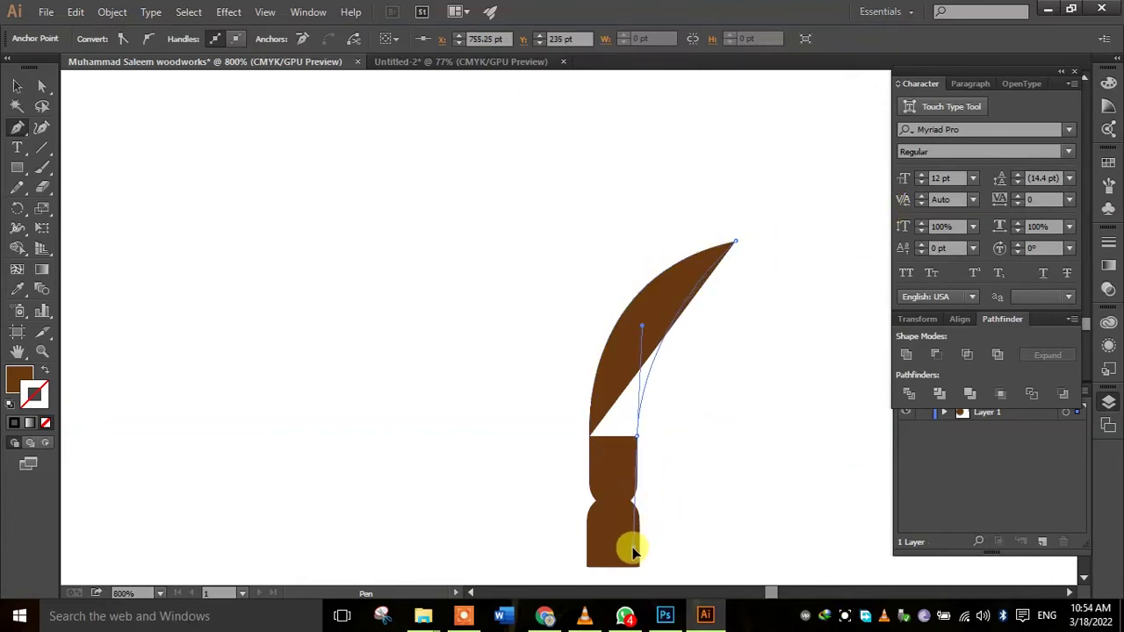
Curve the claw's return edge back down and close the path at its start point.
scroll(632, 527, "down", 9)
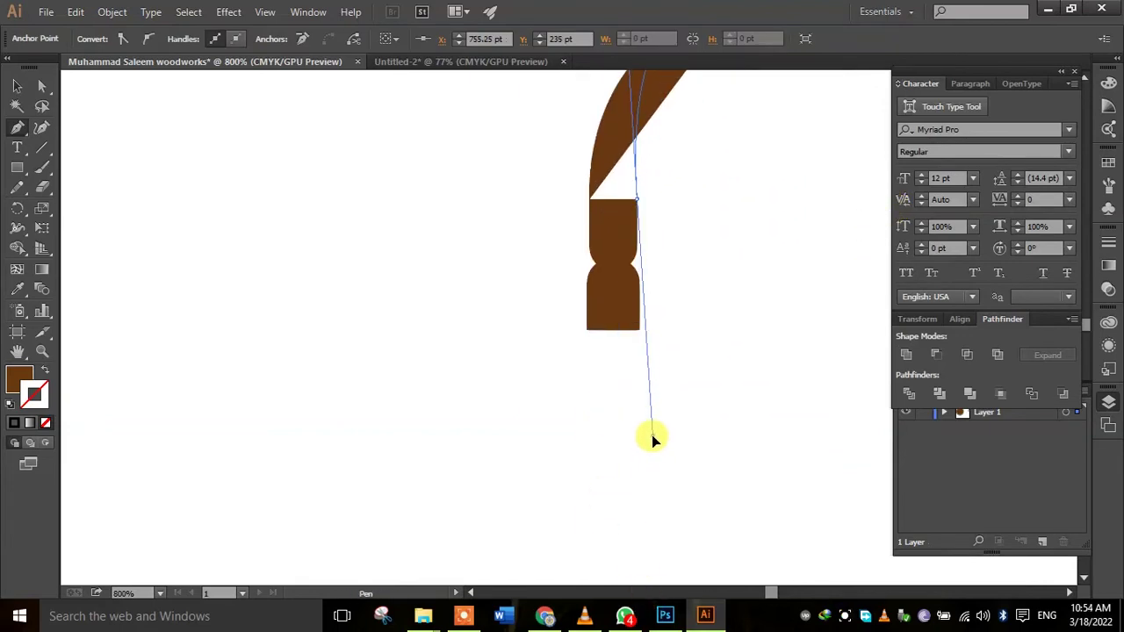
scroll(621, 424, "up", 5)
left_click_drag(622, 424, 642, 492)
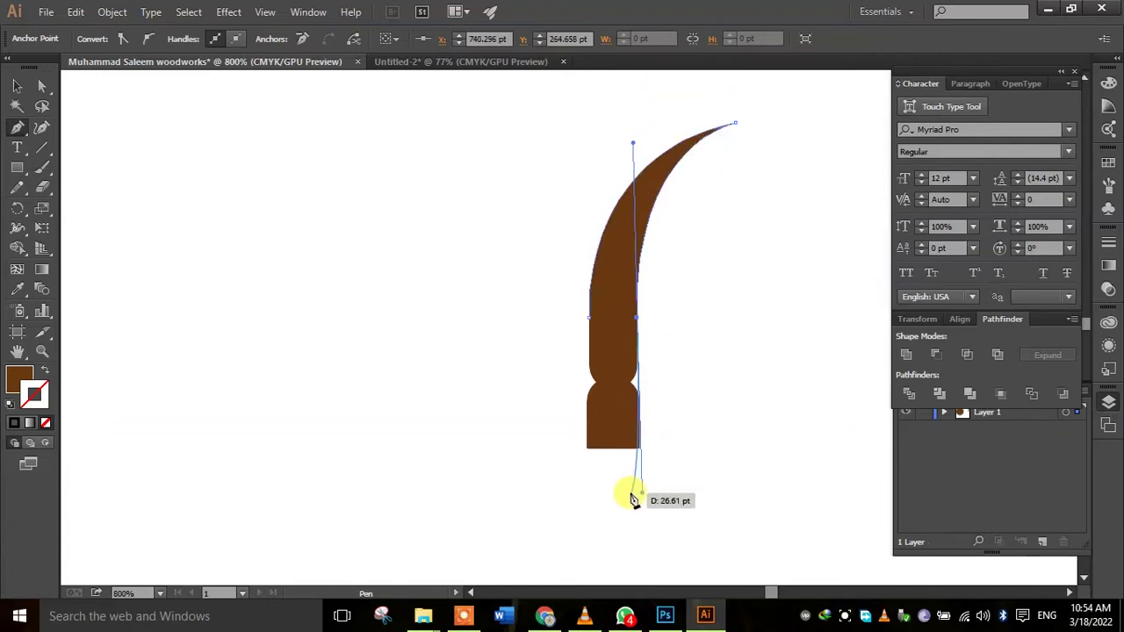
left_click(591, 325)
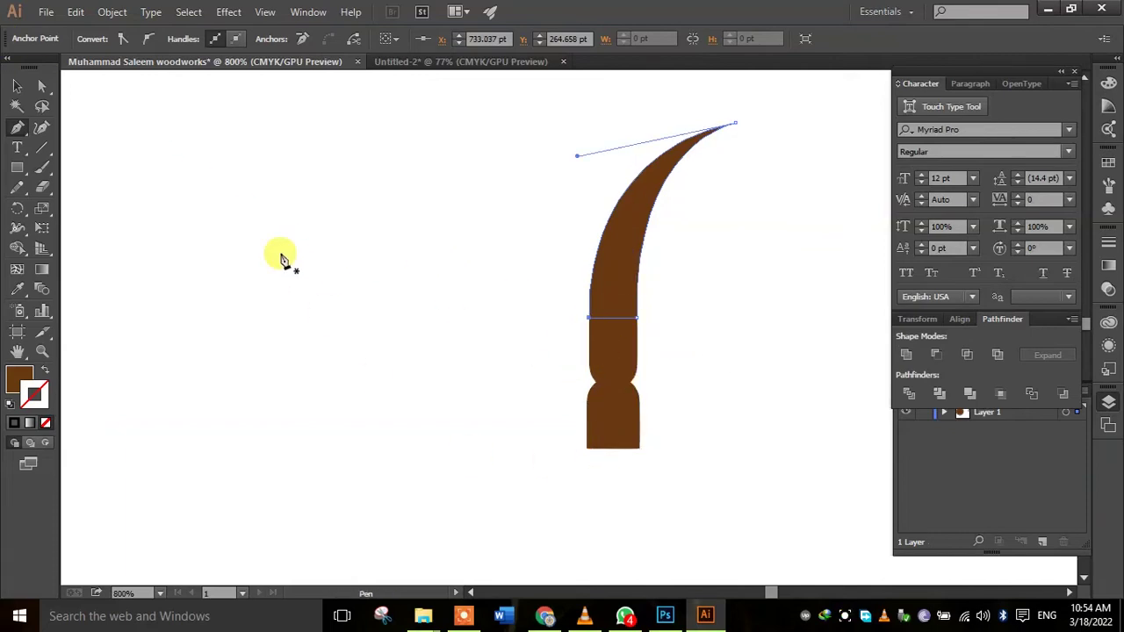
left_click(44, 86)
Select the small rounded piece and attempt to widen it, undoing the resize.
left_click(634, 343)
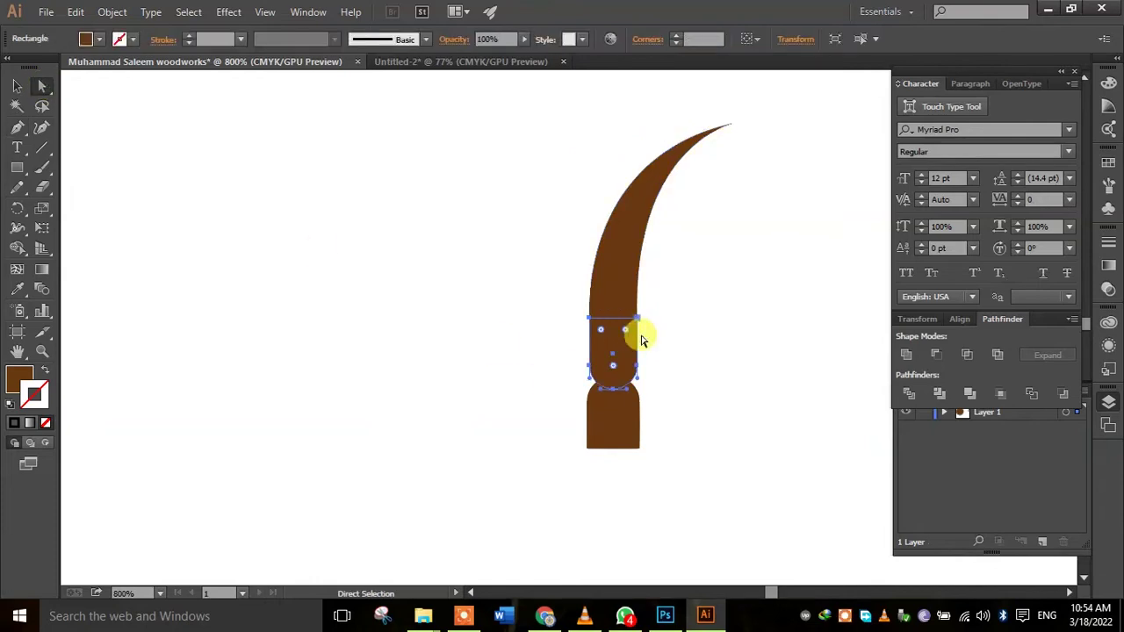
left_click(639, 369)
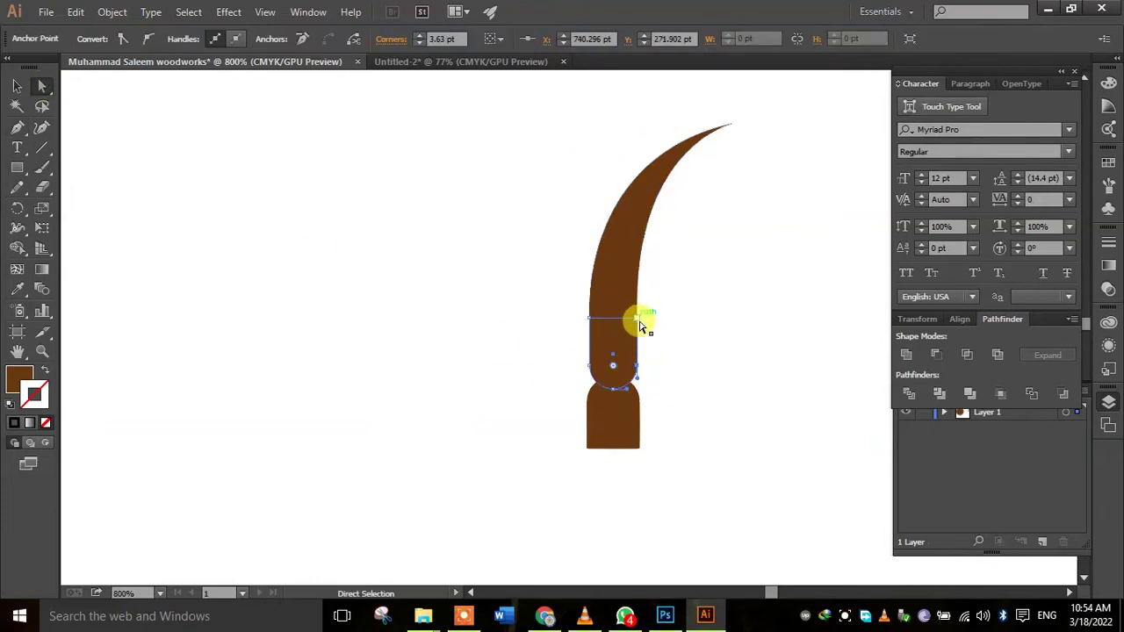
key("v")
left_click(492, 285)
left_click(619, 339)
left_click_drag(641, 354, 647, 356)
key("ctrl+z")
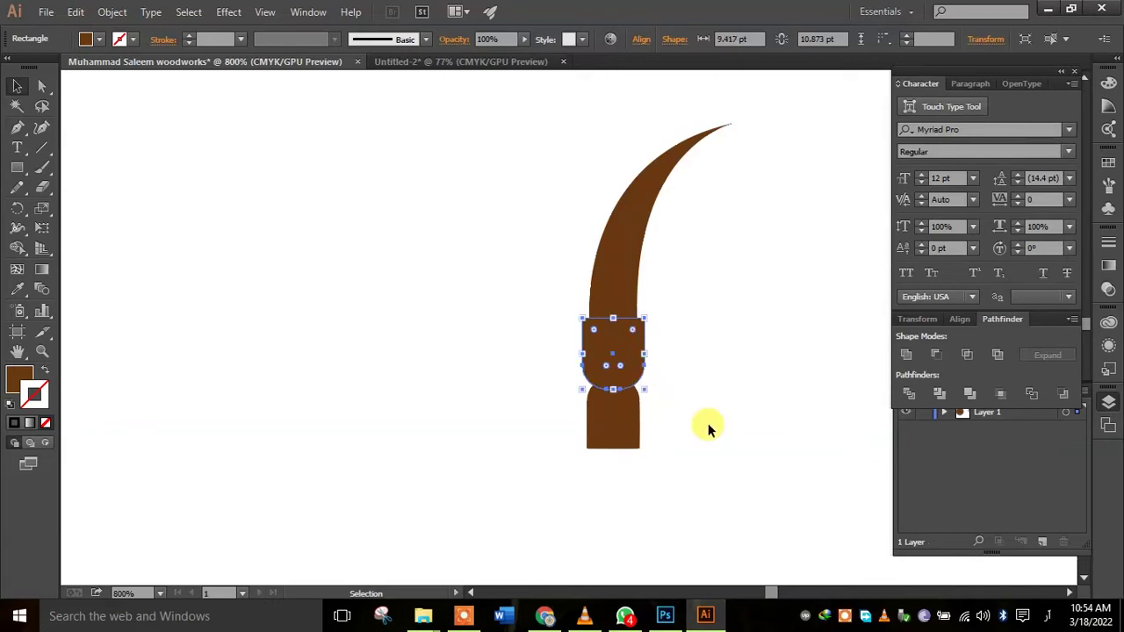
Widen the bottom base and the rounded collar so both stick out past the claw.
left_click(710, 428)
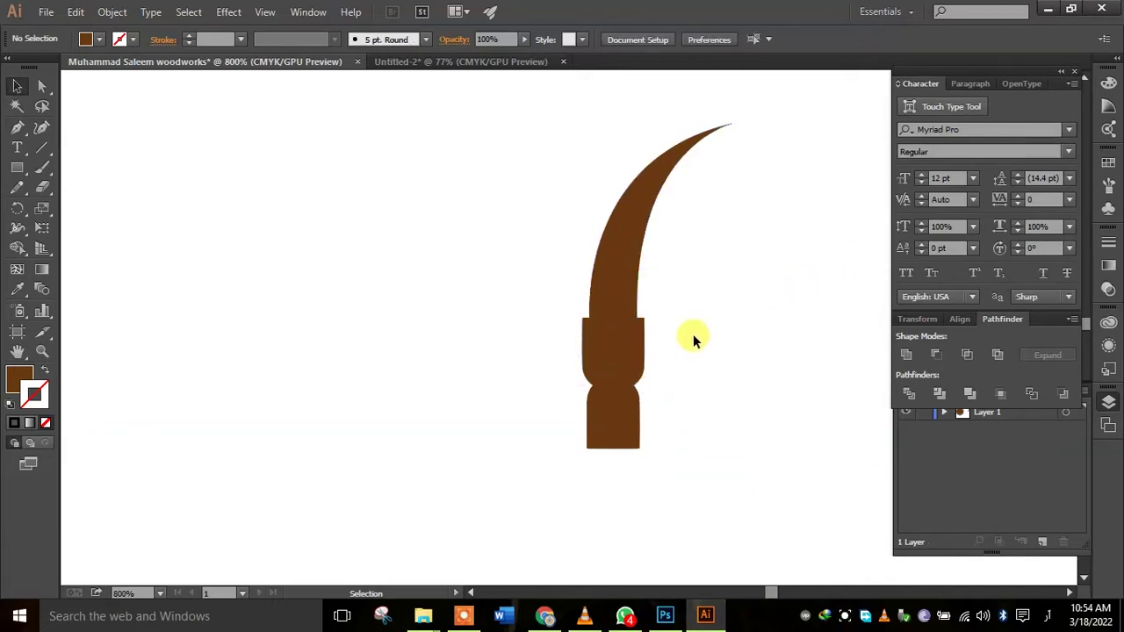
left_click(633, 352)
left_click_drag(646, 354, 651, 415)
left_click(672, 423)
left_click(639, 345)
left_click_drag(638, 354, 644, 354)
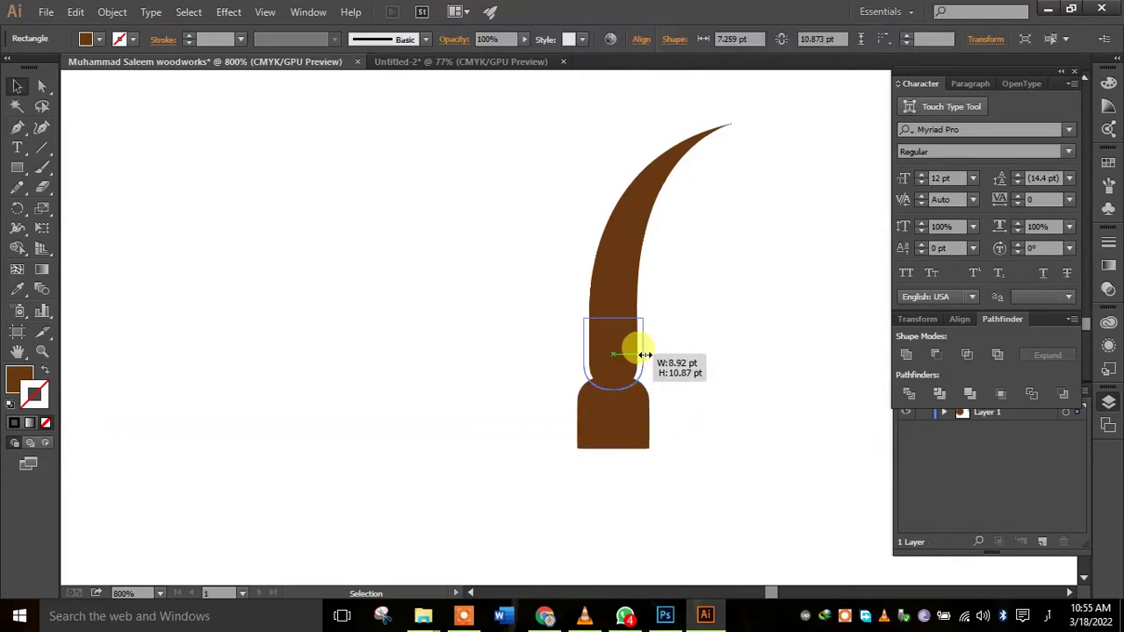
left_click(703, 384)
left_click_drag(720, 342, 295, 327)
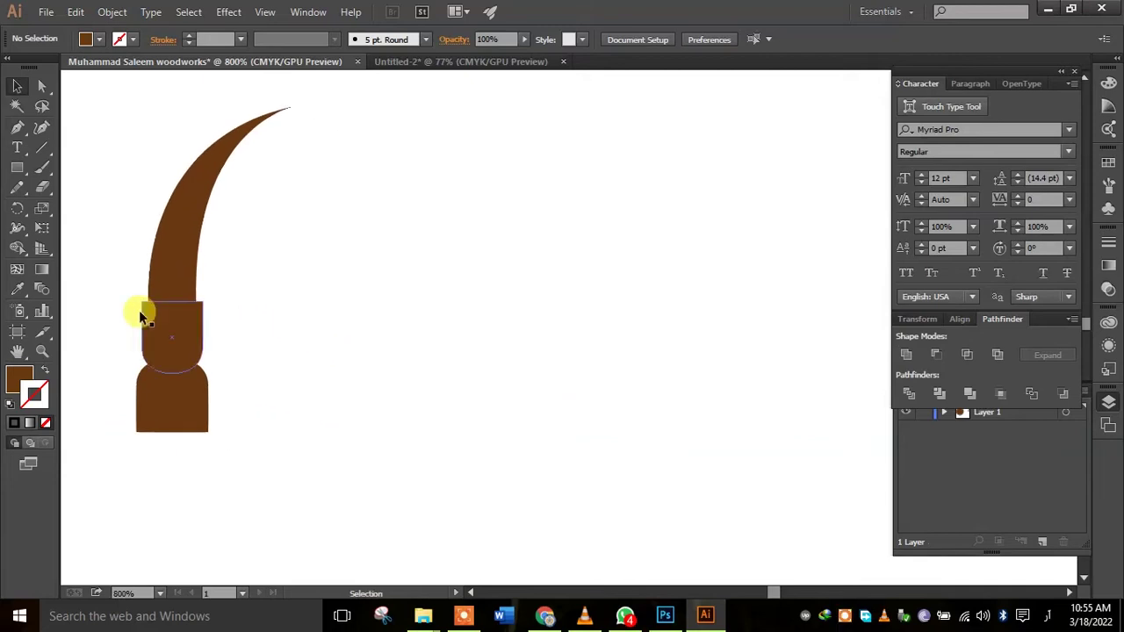
Draw a long horizontal rectangle to the right of the hammer head for the handle.
left_click(16, 167)
mouse_move(272, 312)
left_mouse_down()
mouse_move(882, 379)
mouse_move(870, 372)
left_mouse_up()
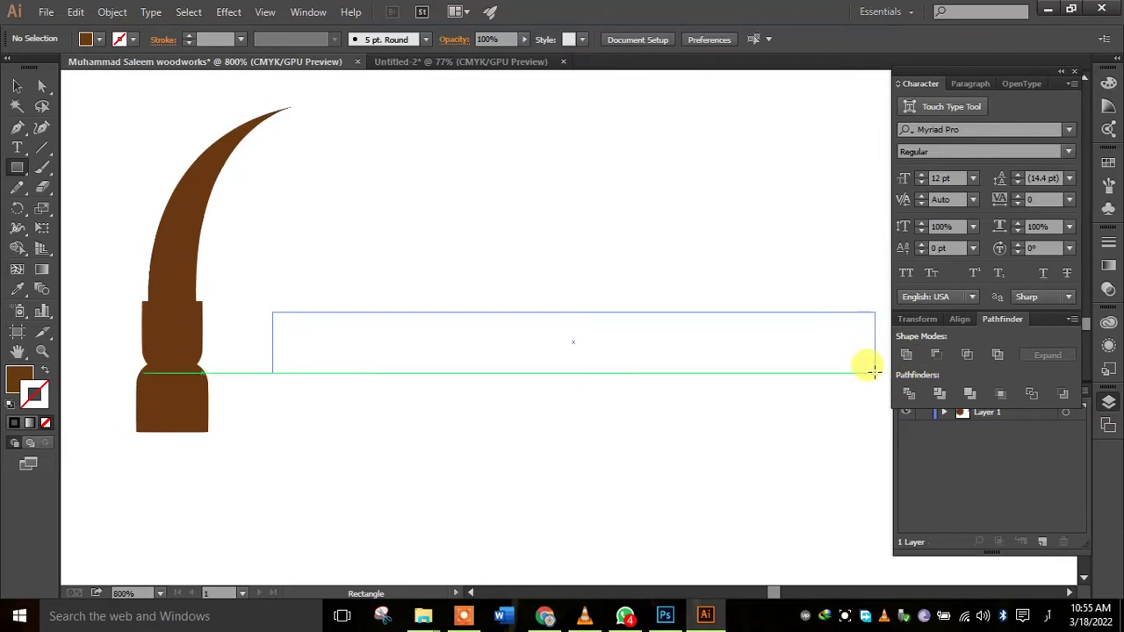
left_click_drag(874, 376, 876, 379)
left_click(16, 85)
Adjust the handle rectangle's left-end corner points to shape its end.
key("a")
left_click(272, 314)
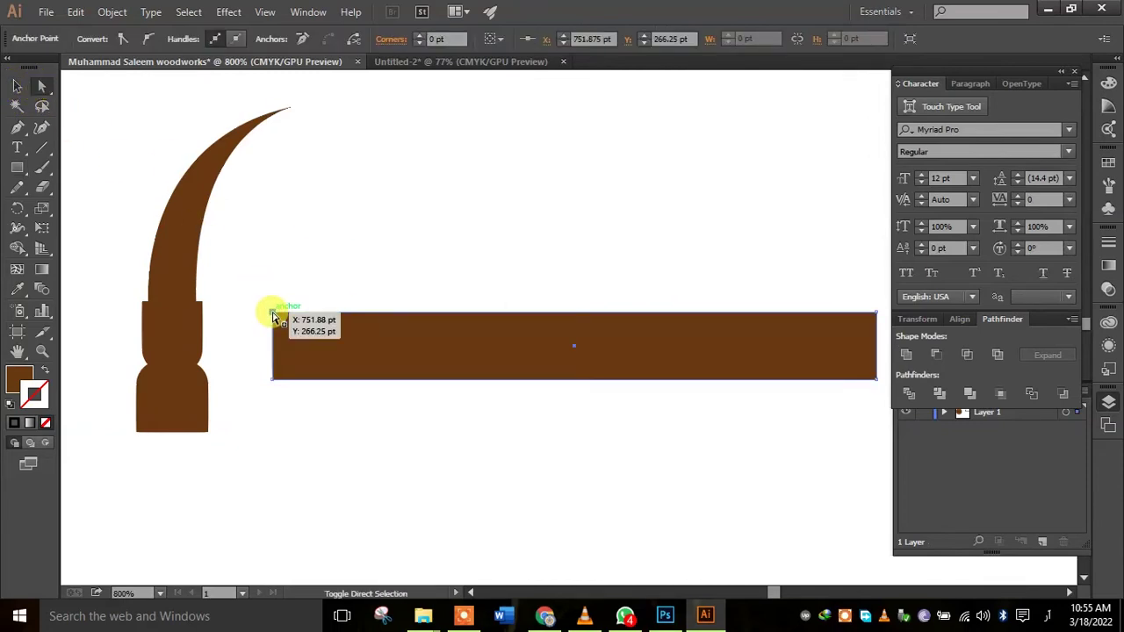
key("shift+Down")
left_click_drag(272, 377, 273, 318)
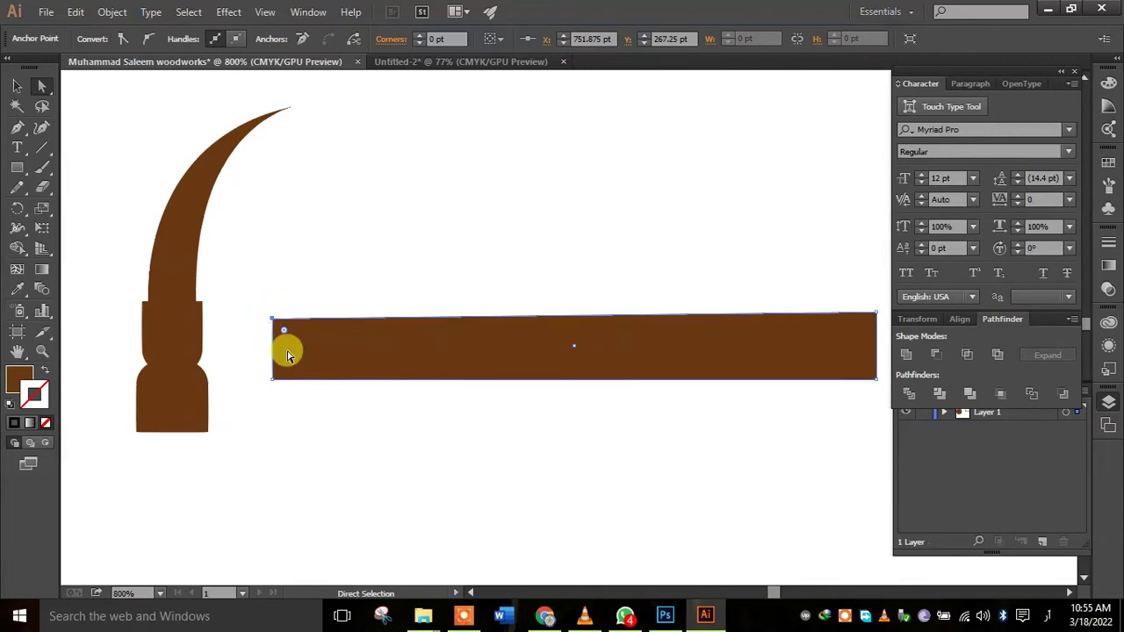
left_click(272, 379)
Move the long handle rectangle left onto the hammer head.
key("ctrl+minus")
key("v")
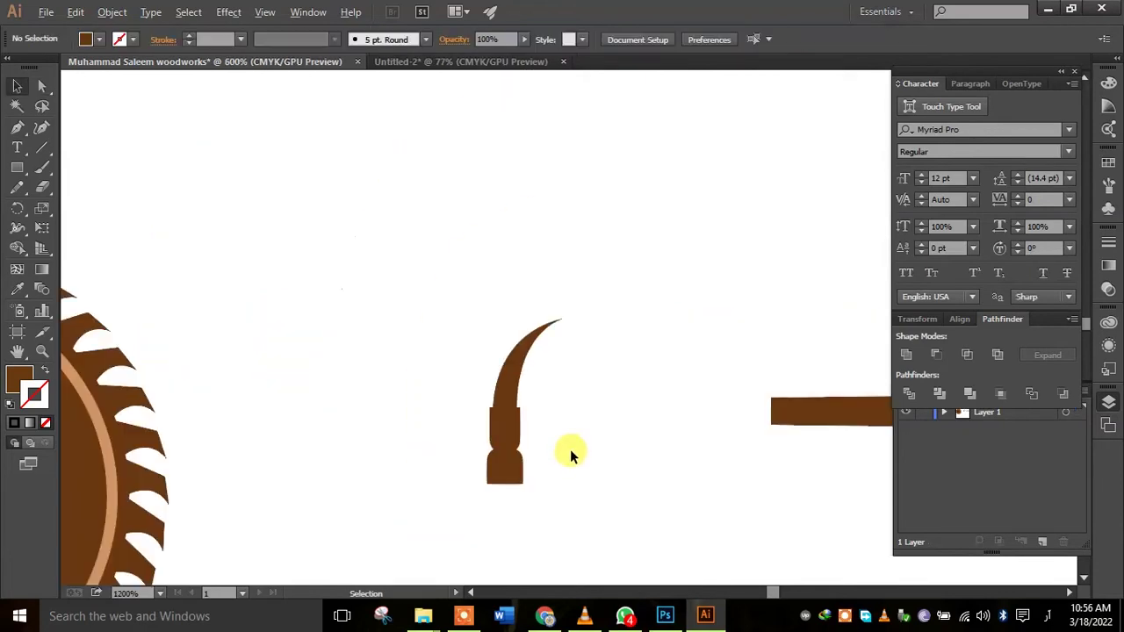
mouse_move(828, 414)
left_mouse_down()
mouse_move(525, 430)
mouse_move(607, 513)
left_mouse_up()
left_click(630, 524)
left_click(613, 505)
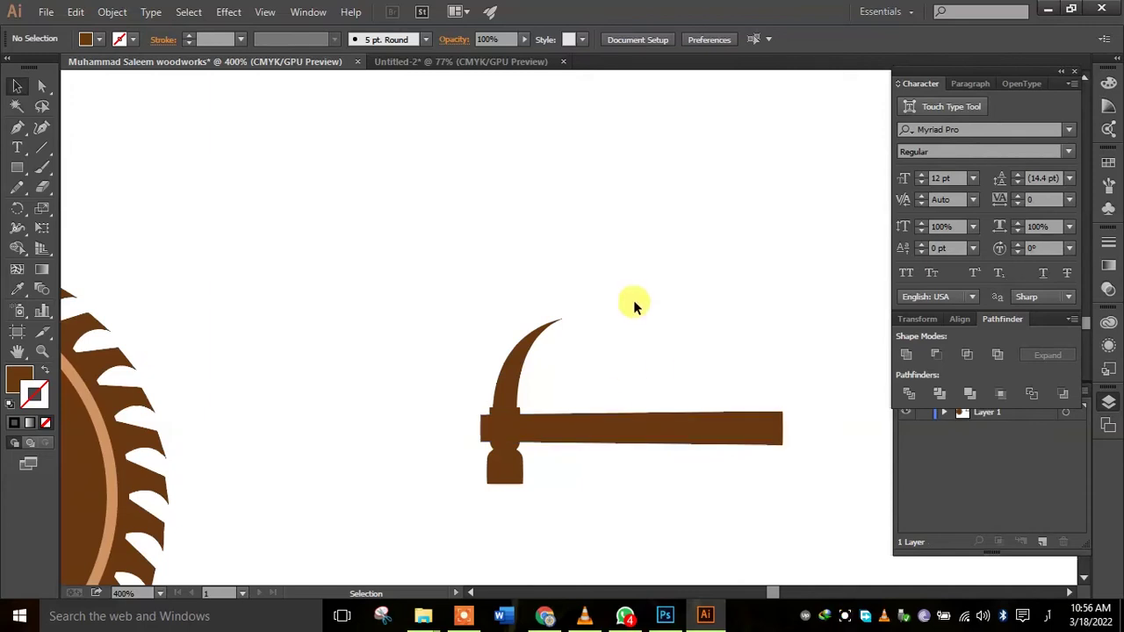
Merge the hammer head and grip into one shape with the Shape Builder tool.
left_click_drag(418, 293, 674, 536)
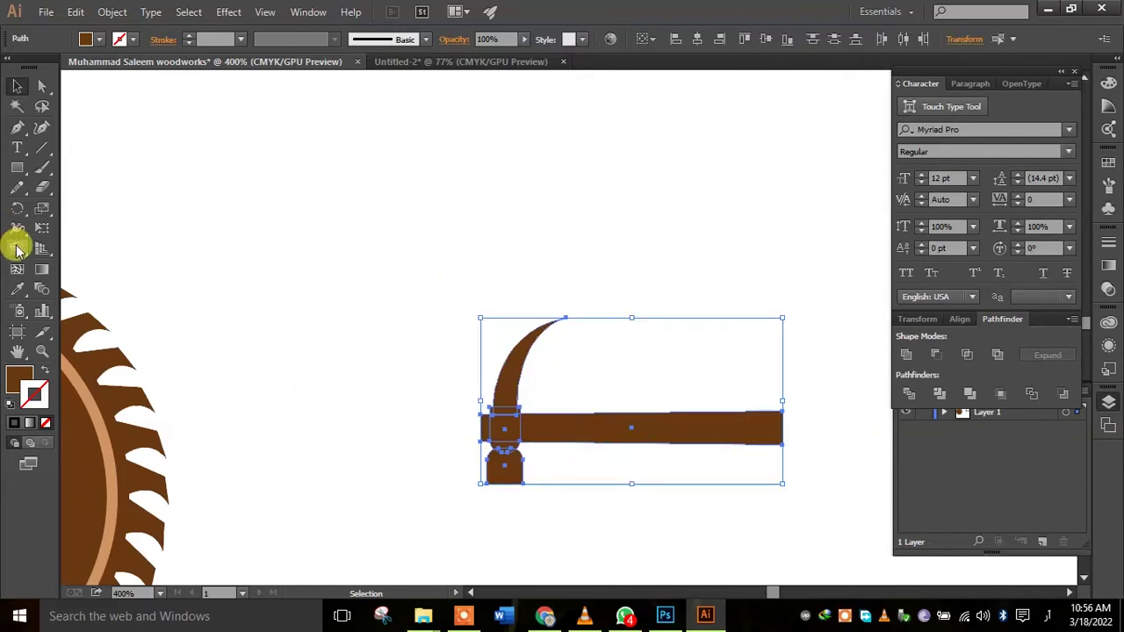
left_click(18, 248)
left_click_drag(507, 394, 505, 466)
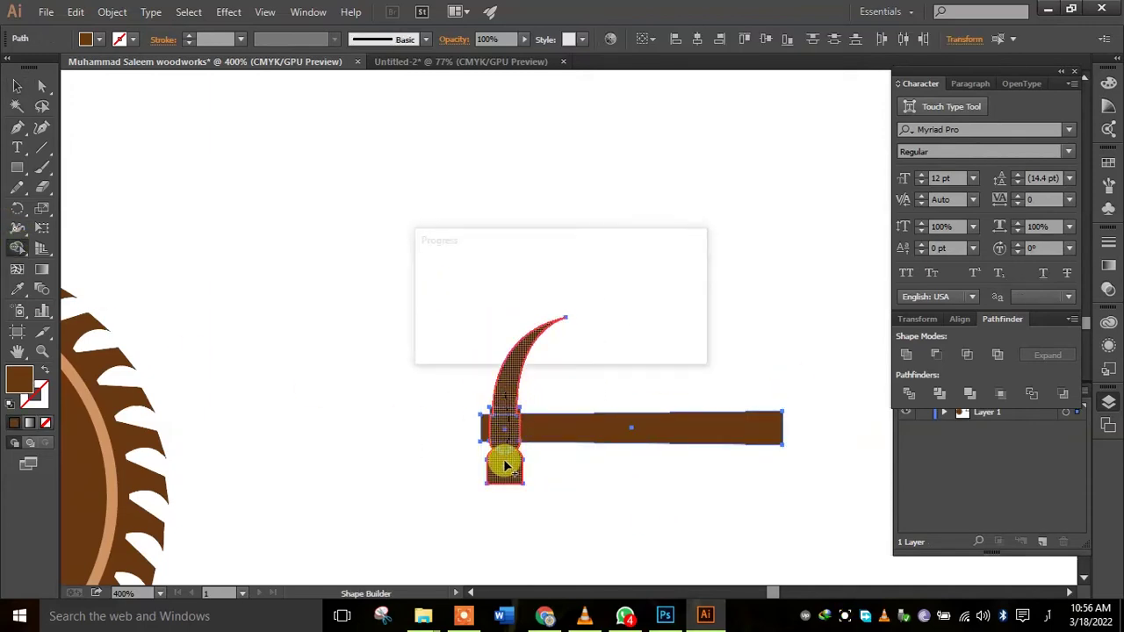
left_click(17, 85)
key("ctrl+shift+a")
Fill the hammer head dark grey from the swatches.
left_click(573, 434)
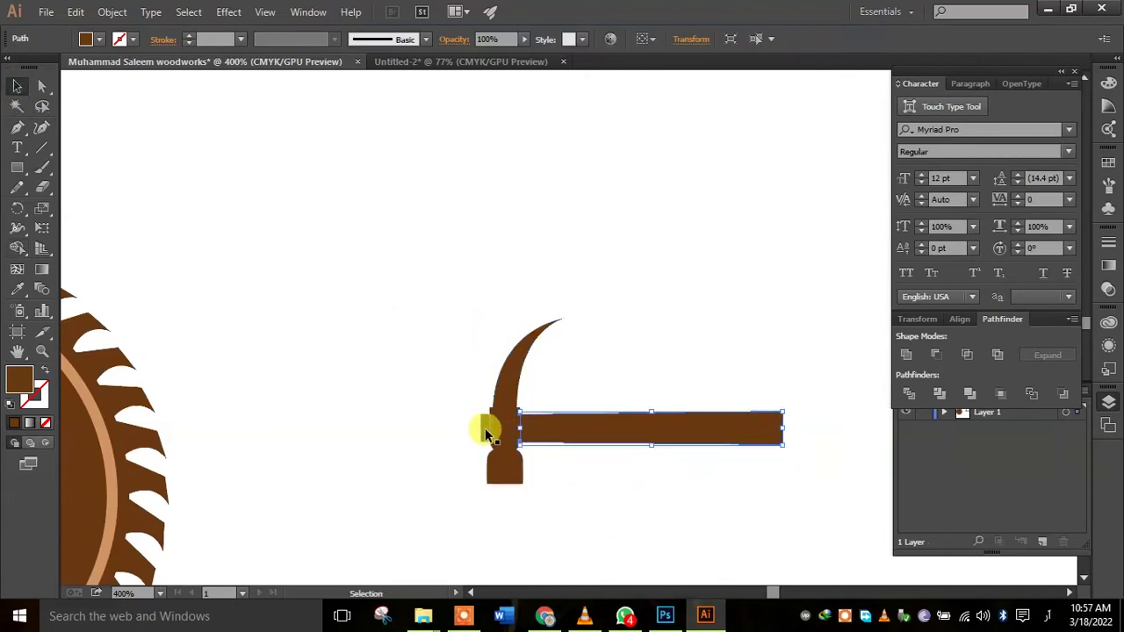
left_click(485, 428, "shift")
left_click(305, 155)
left_click(516, 378)
left_click(95, 40)
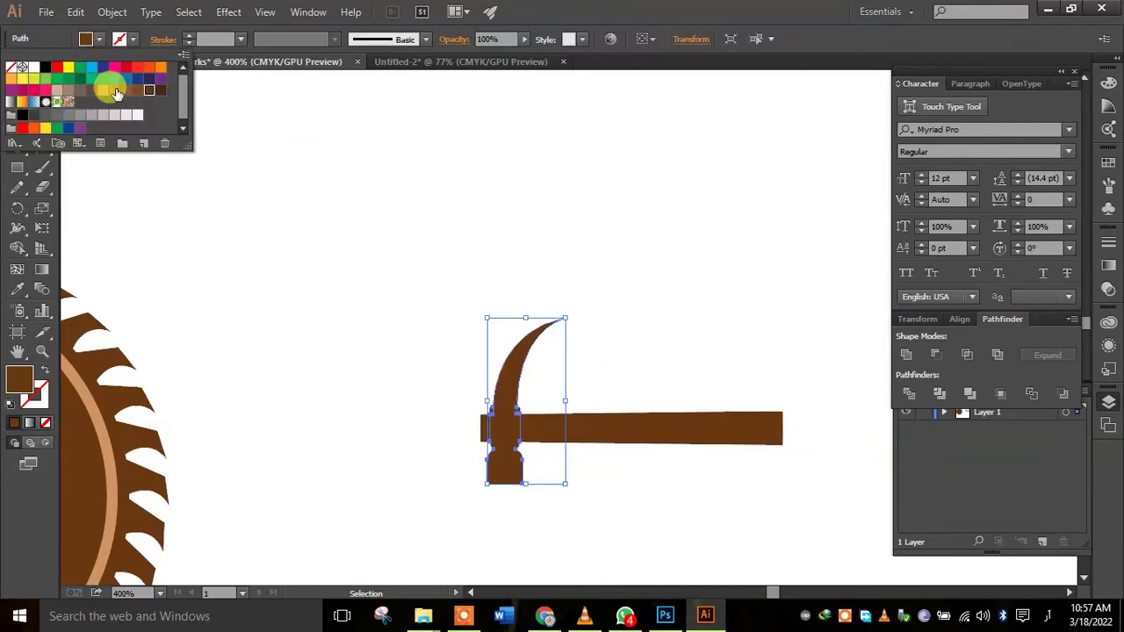
left_click(37, 118)
left_click(204, 263)
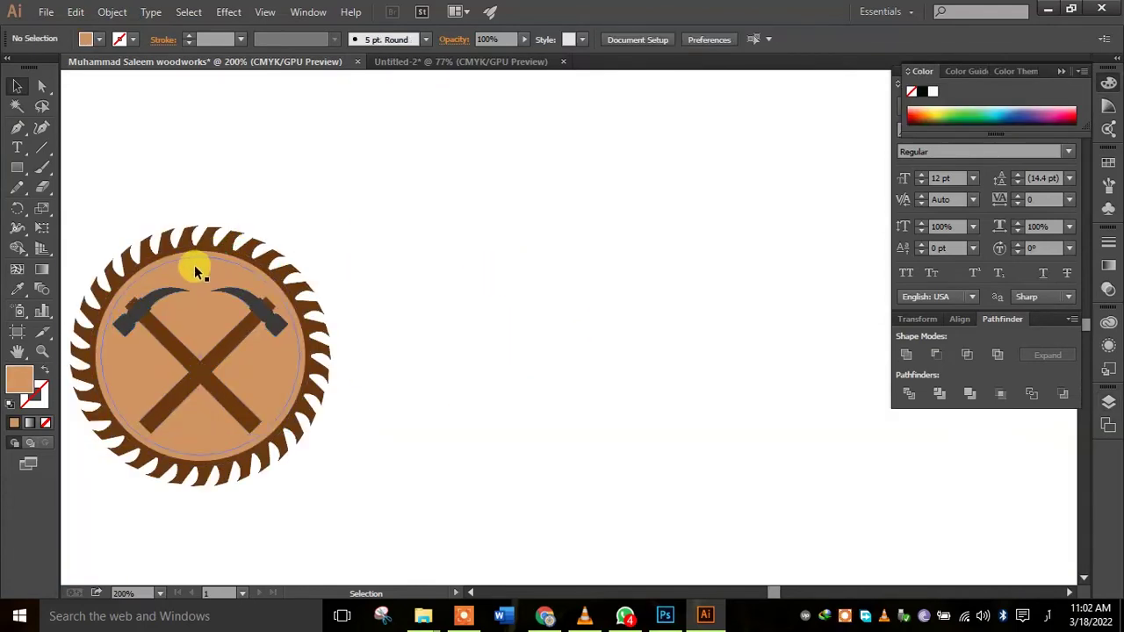
left_click(197, 273)
left_click(488, 333)
Move the saw-teeth ring off to the right and the crossed hammers below the circle.
left_click(202, 315)
left_click(85, 39)
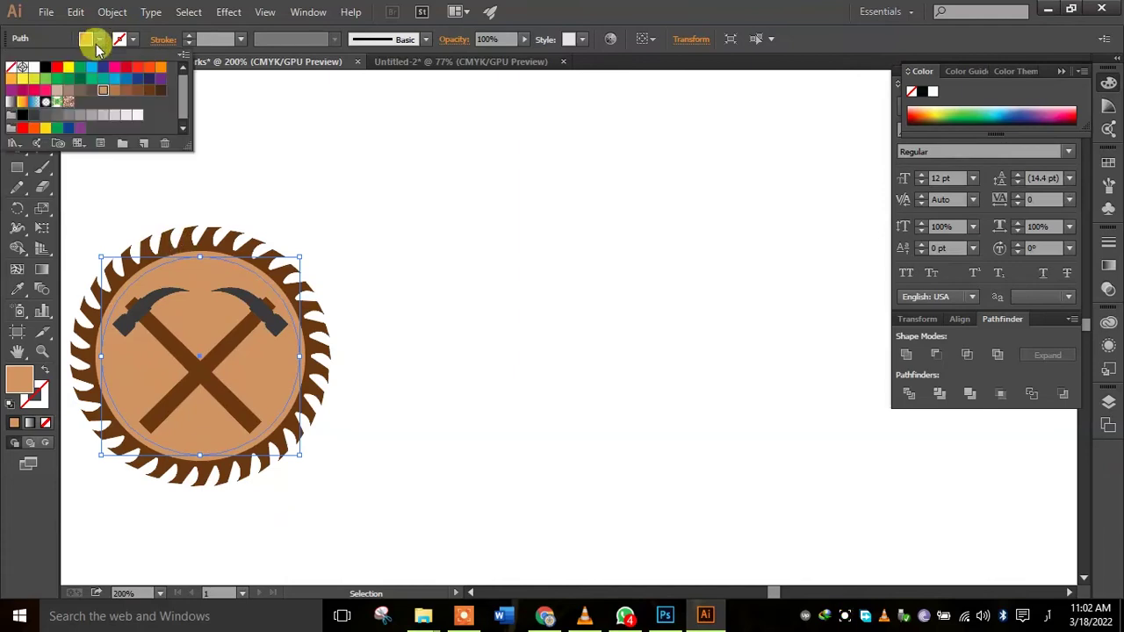
left_click(600, 314)
left_click(351, 219)
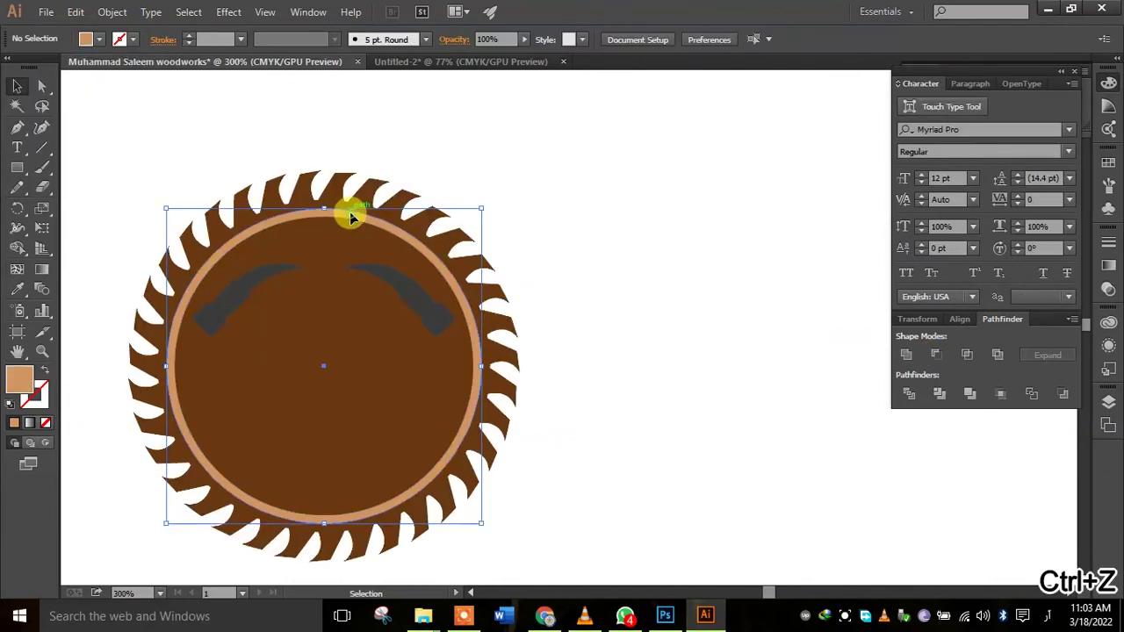
left_click(695, 230)
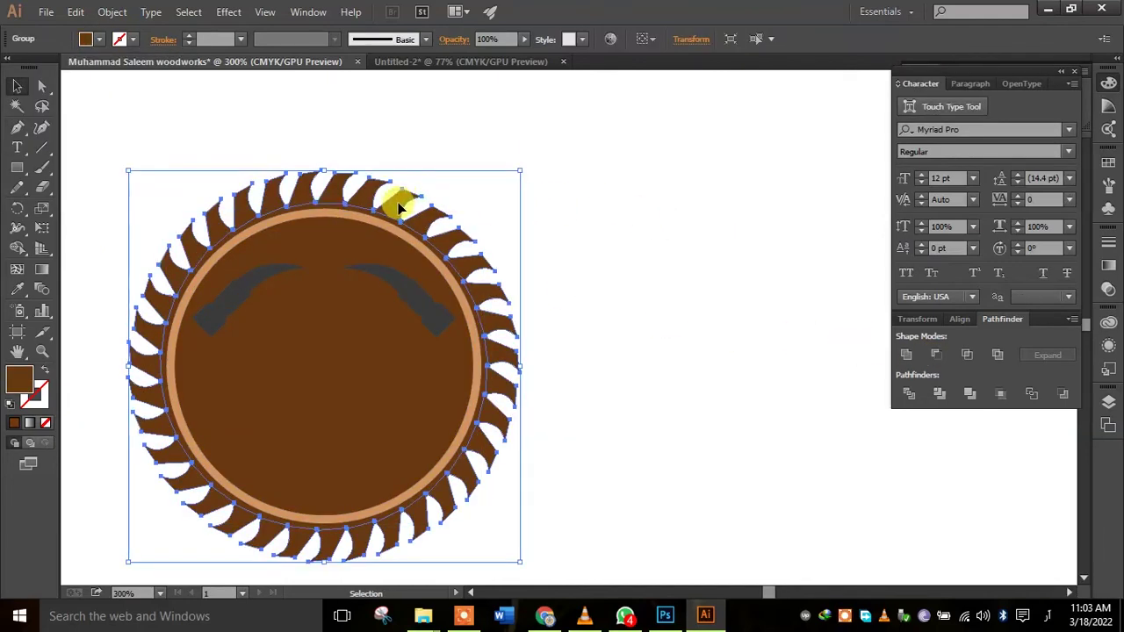
left_click_drag(399, 208, 720, 175)
left_click(281, 182)
left_click(257, 276)
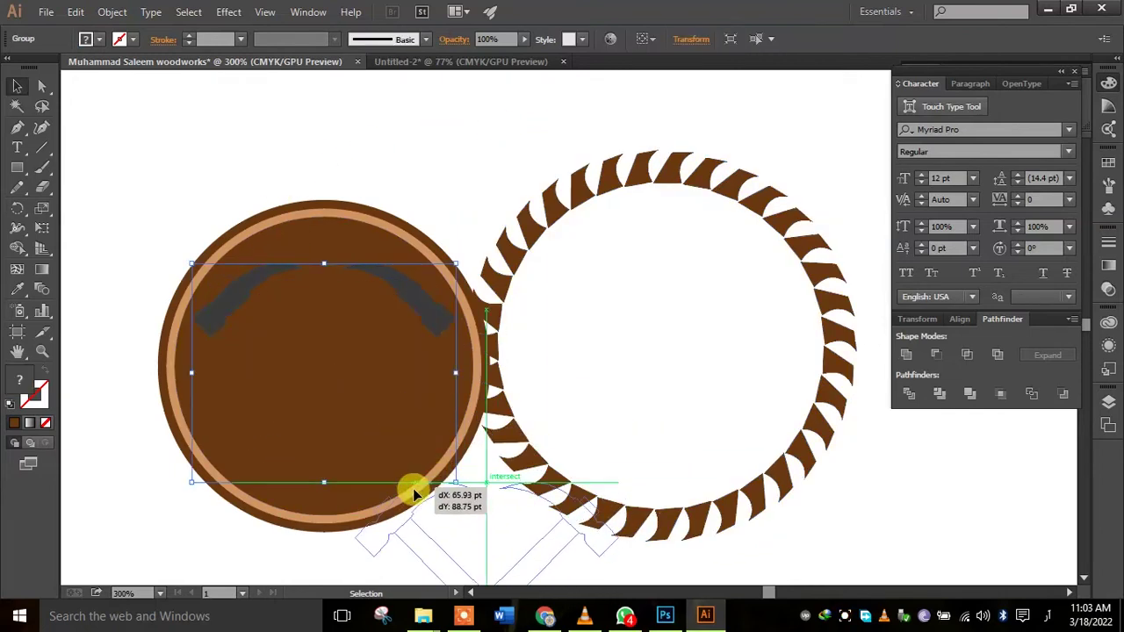
left_click_drag(257, 276, 411, 493)
left_click(268, 131)
Remove the brown inner circle with Shape Builder, leaving a hollow tan ring.
left_click(281, 213)
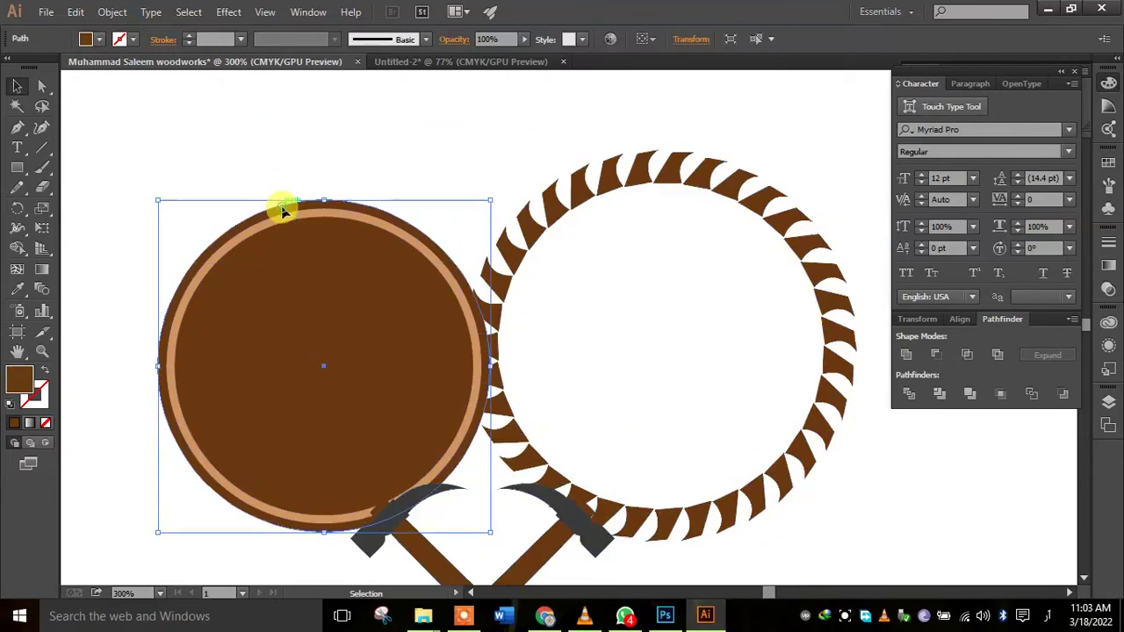
left_click(296, 261)
left_click(301, 175)
left_click_drag(187, 157, 384, 337)
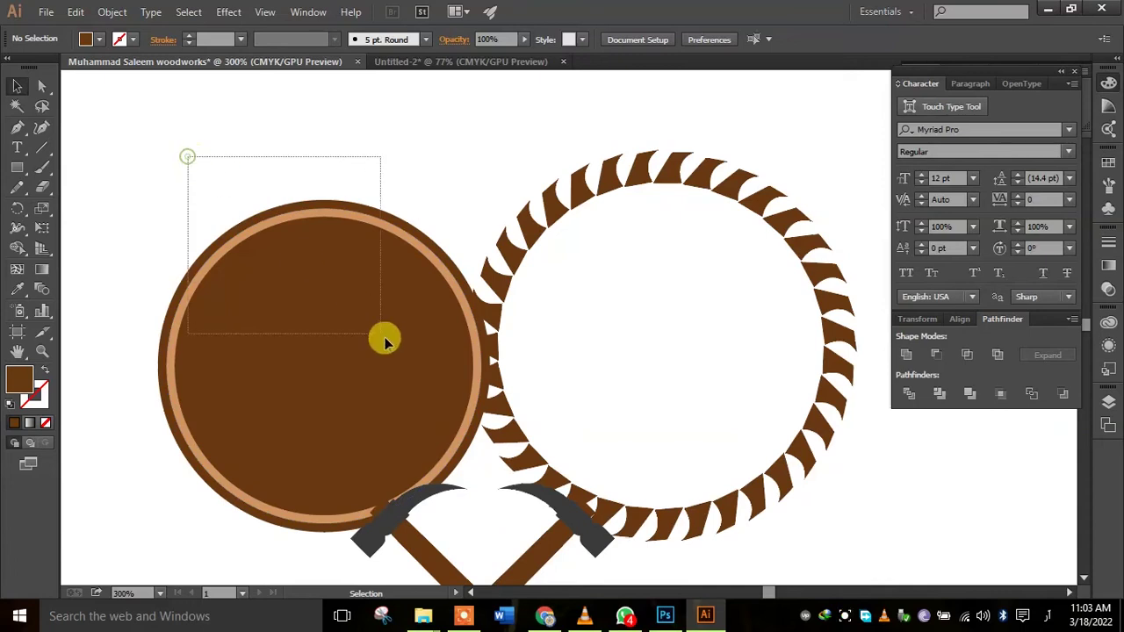
left_click(16, 248)
left_click(248, 354, "alt")
left_click(17, 85)
Centre the saw-teeth ring concentrically on the hollow ring and put the hammers back inside.
left_click_drag(675, 173, 323, 193)
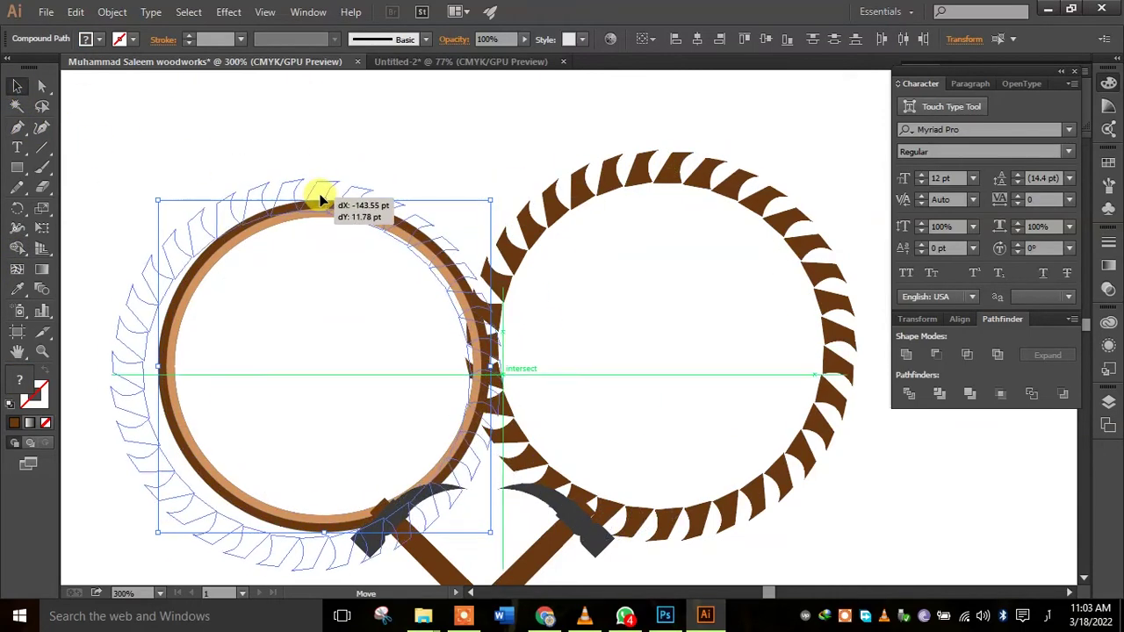
left_click_drag(258, 138, 343, 232)
left_click(698, 39)
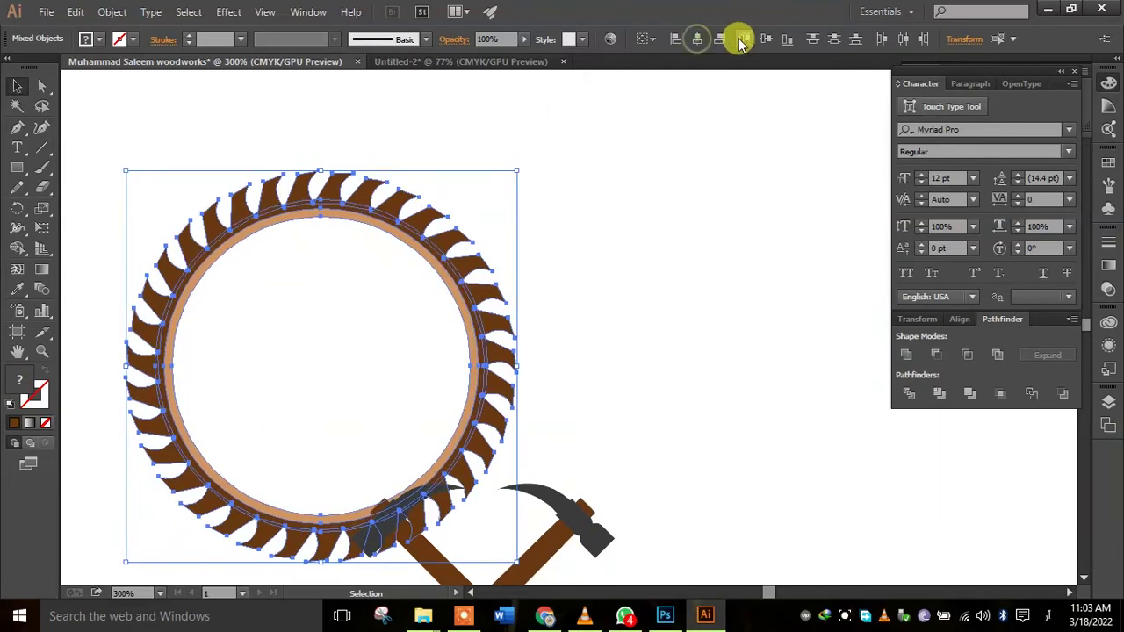
left_click(567, 217)
left_click_drag(571, 522, 409, 296)
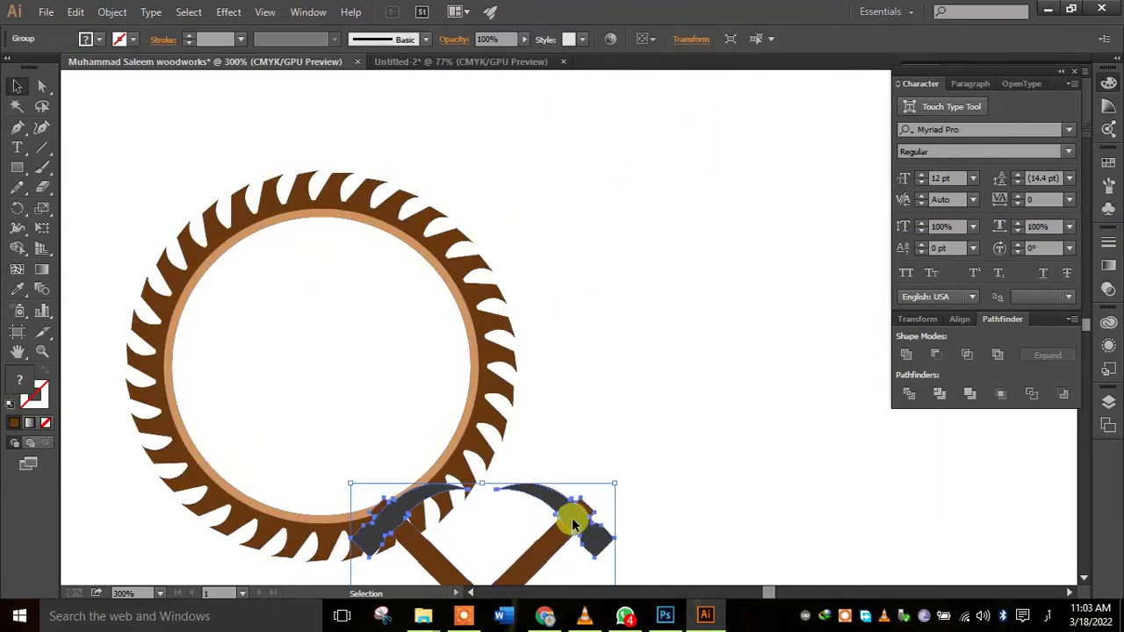
left_click(672, 295)
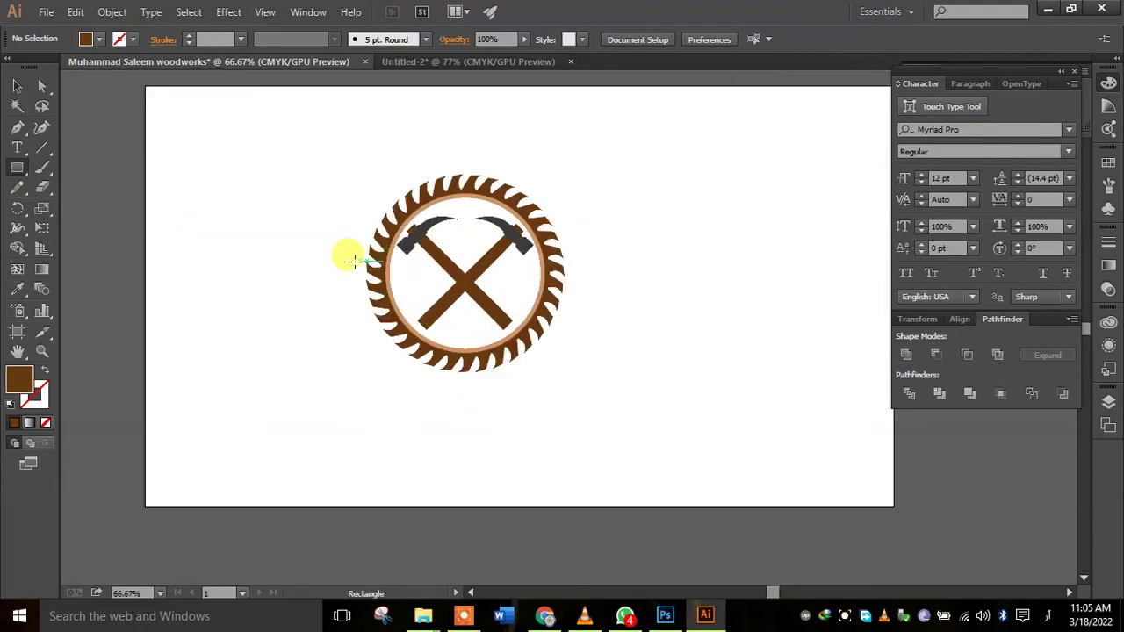
Draw a tan banner rectangle across the crossed hammers.
left_click_drag(346, 248, 592, 304)
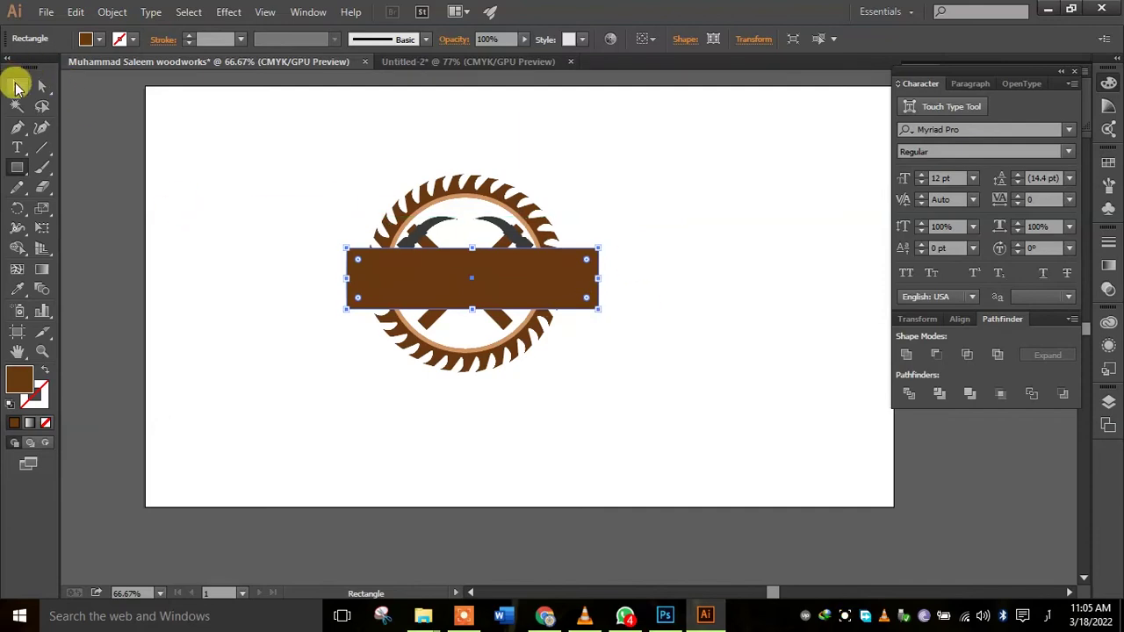
left_click(17, 85)
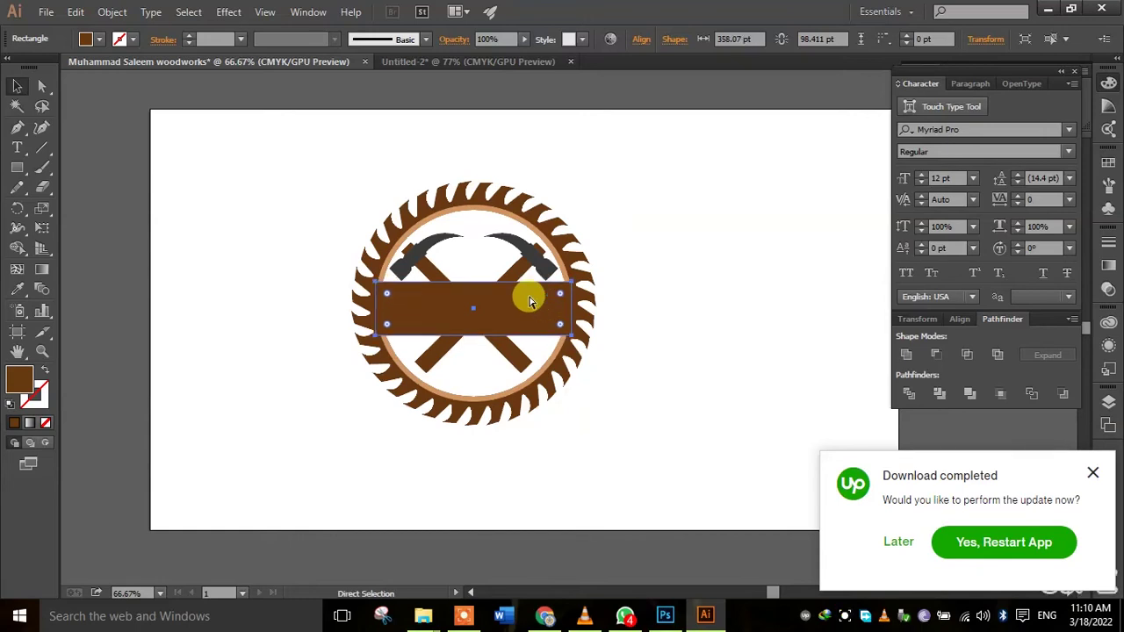
left_click(636, 333)
key("ctrl+z")
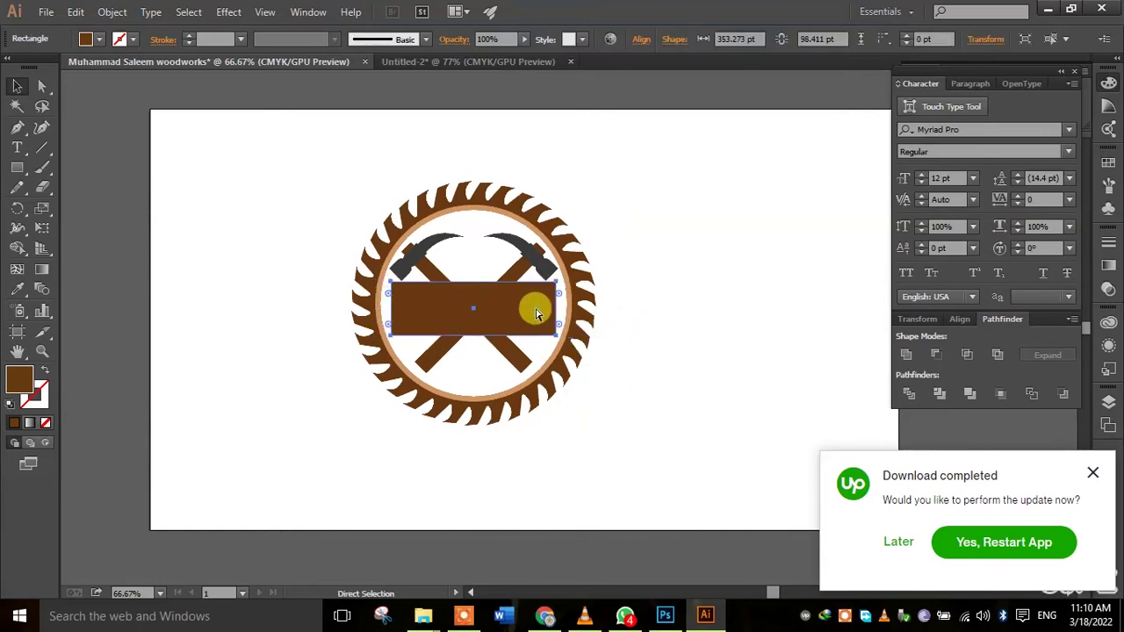
left_click(662, 348)
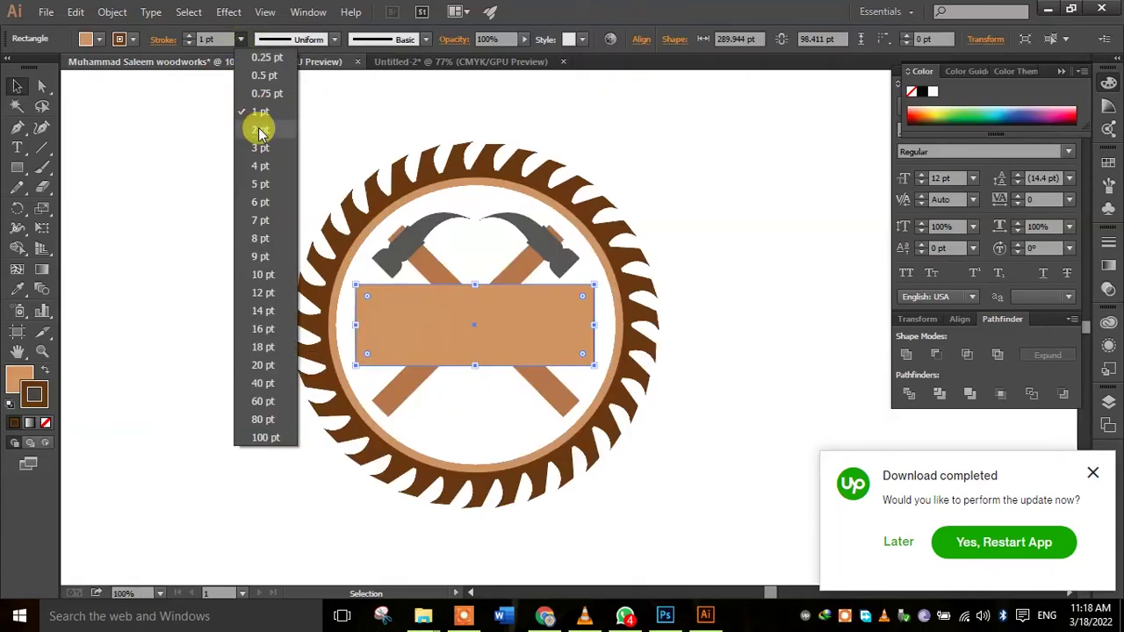
Give the banner rectangle a 6 pt dark brown outline.
left_click(255, 166)
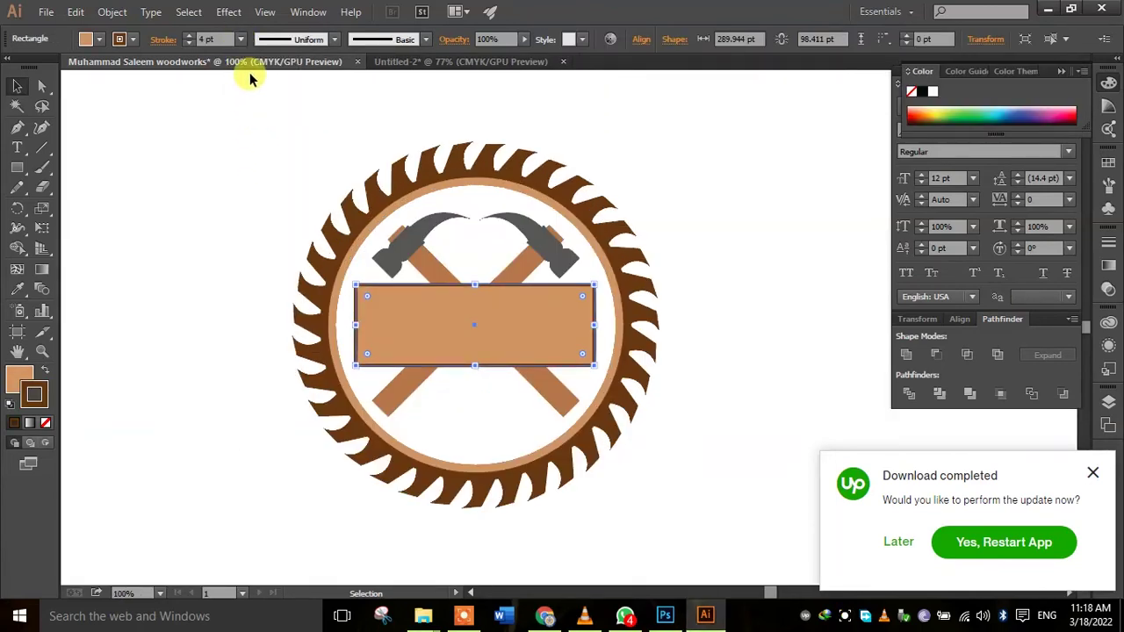
left_click(240, 39)
left_click(256, 203)
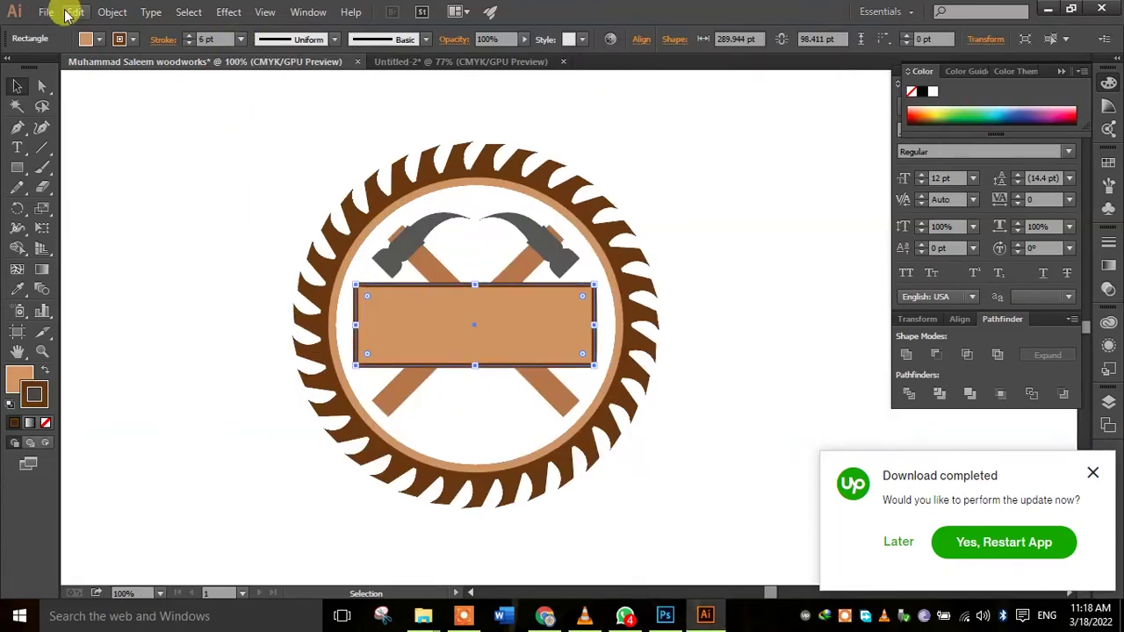
left_click(16, 147)
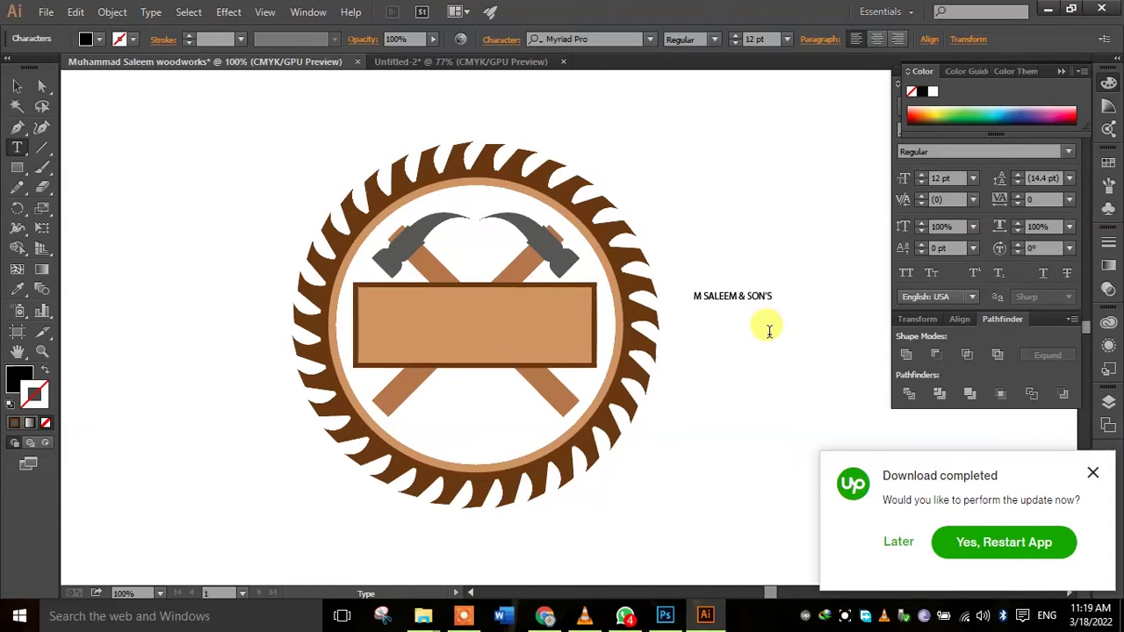
Zoom in and scale up the M SALEEM & SON'S text.
key("Escape")
key("ctrl+equal")
key("ctrl+equal")
key("ctrl+equal")
left_click_drag(803, 322, 867, 365)
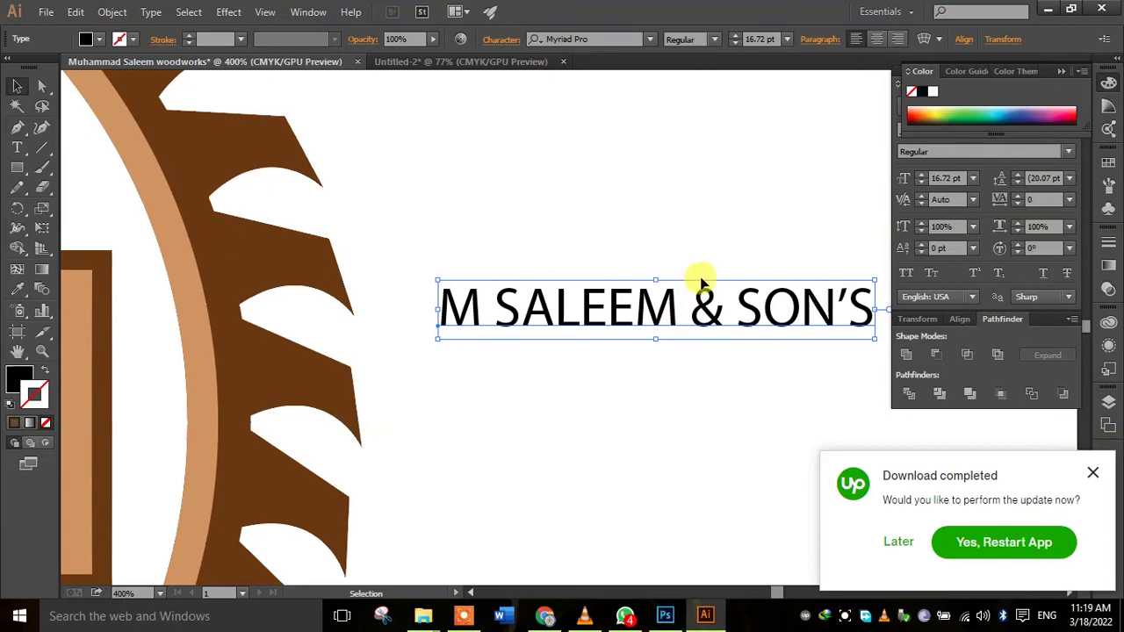
scroll(703, 279, "down", 3)
Change the name text's font to Cooper Black in the Character panel.
key("ctrl+t")
left_click(998, 129)
left_click(1071, 132)
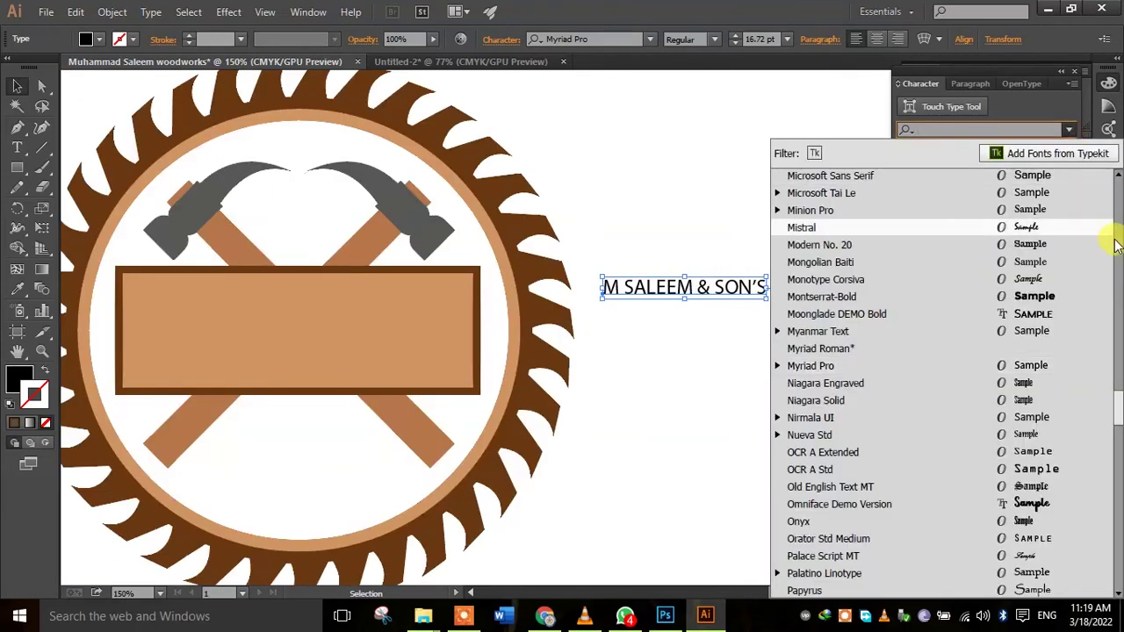
left_click(1010, 126)
type("Californian FB")
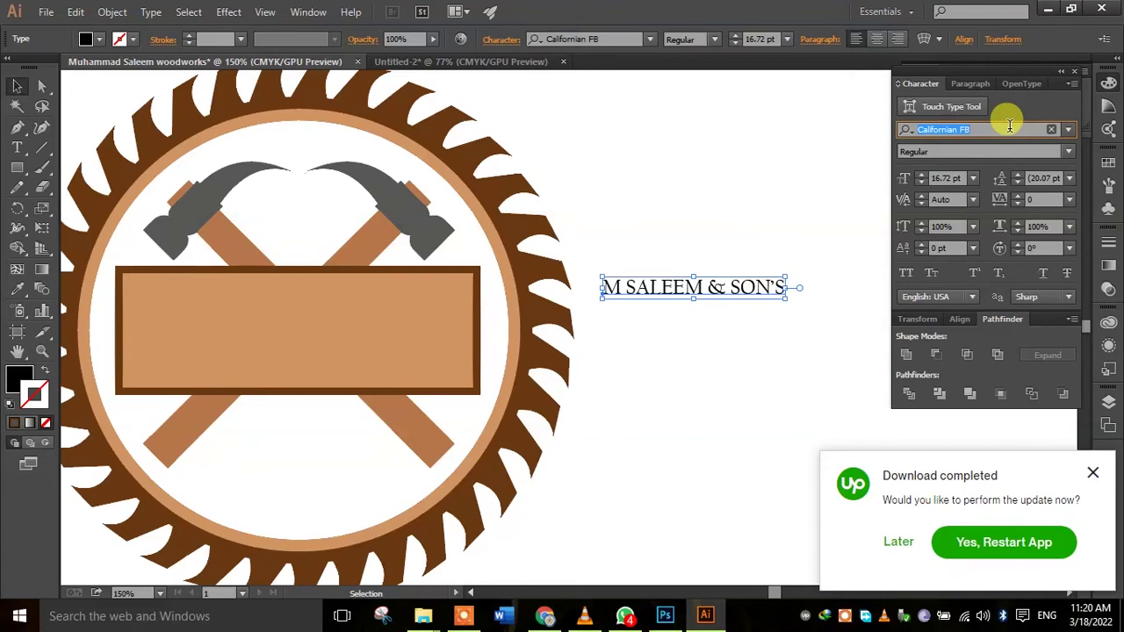
Move the name text onto the logo's plank at 32 pt size.
left_click(728, 407)
left_click_drag(597, 232, 795, 359)
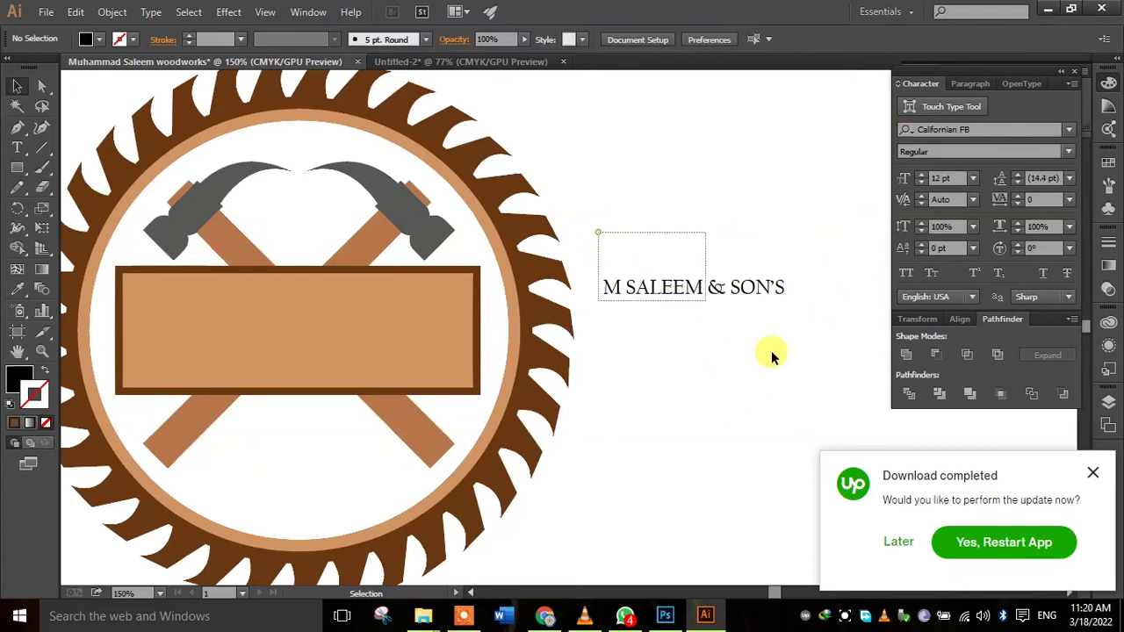
mouse_move(753, 287)
left_mouse_down()
mouse_move(397, 321)
mouse_move(417, 334)
left_mouse_up()
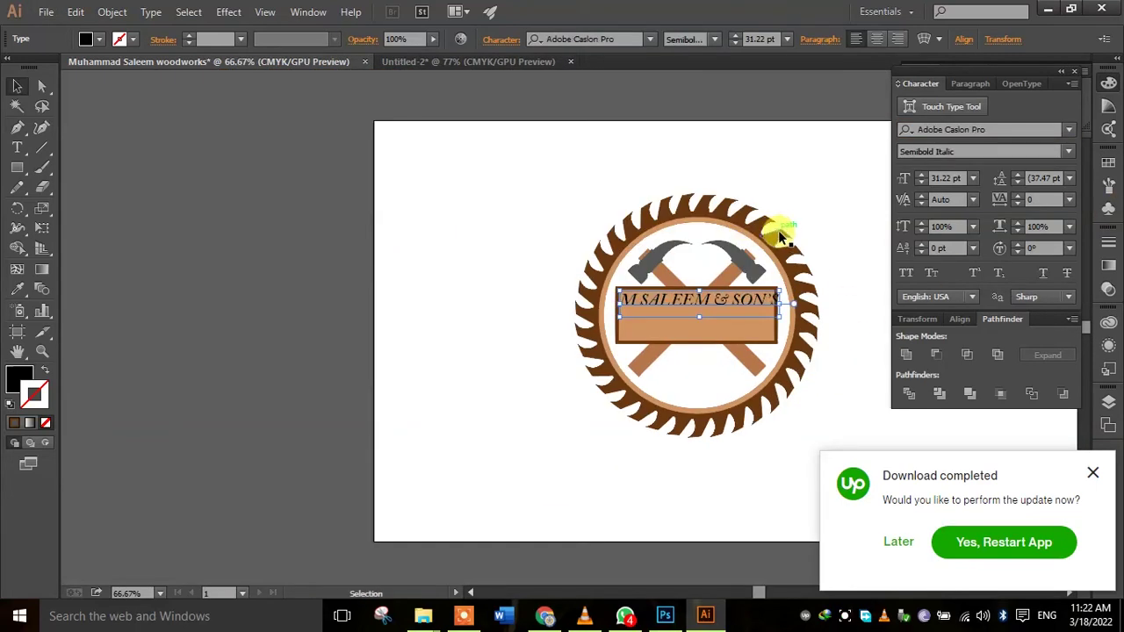
left_click_drag(817, 235, 670, 241)
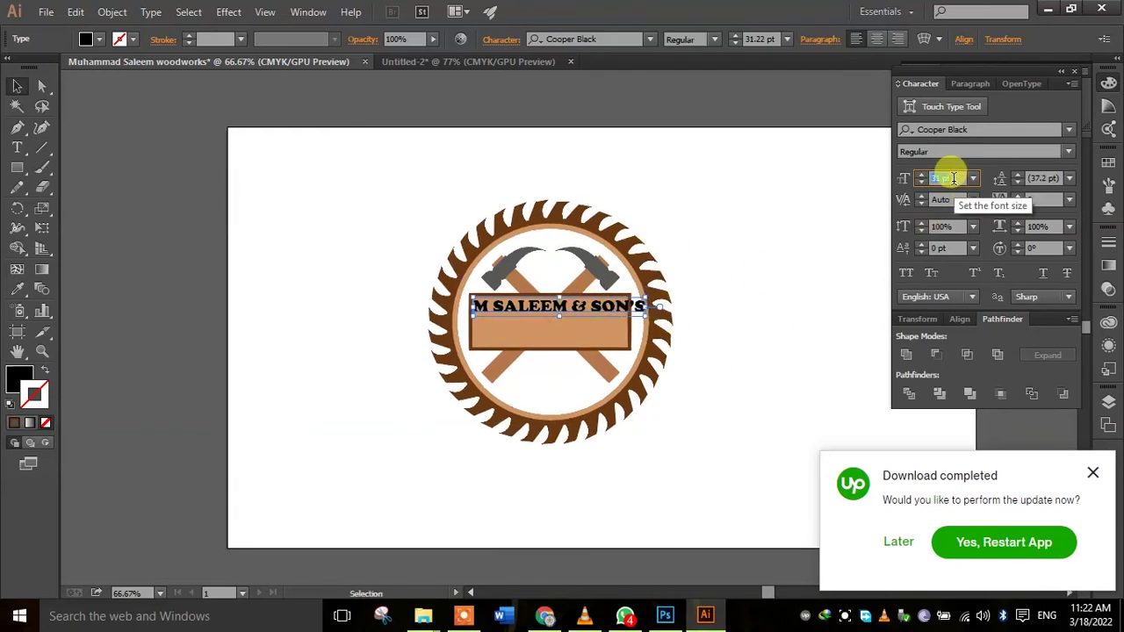
left_click(710, 382)
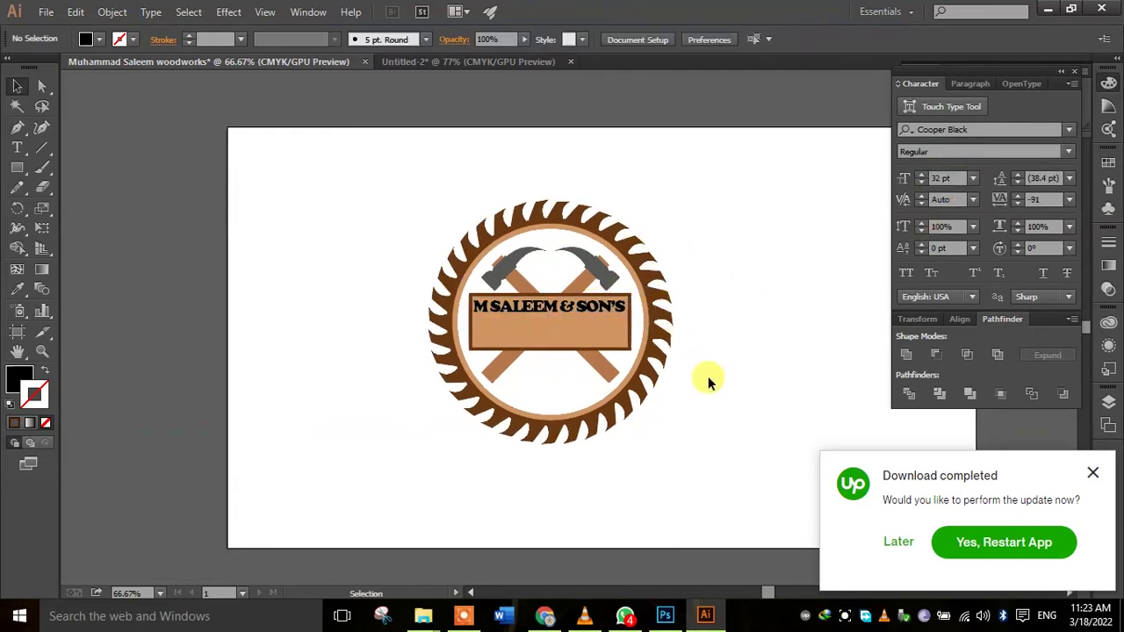
Duplicate the name line below it and retype the copy as WOODWORKS.
left_click(606, 309)
mouse_move(610, 309)
left_mouse_down()
mouse_move(604, 330)
mouse_move(441, 313)
left_mouse_up()
type("t")
type("WOODWOR'S")
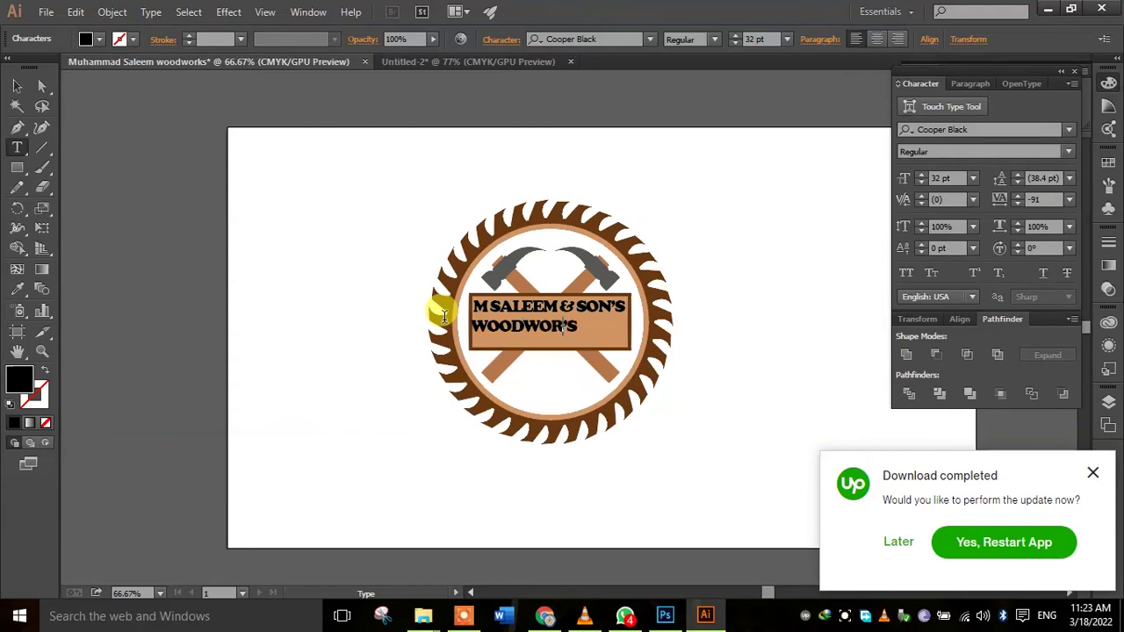
left_click_drag(588, 323, 672, 389)
type("K")
key("Escape")
Set WOODWORKS in Ebrima with 200 tracking and centre it under the name.
left_click(975, 129)
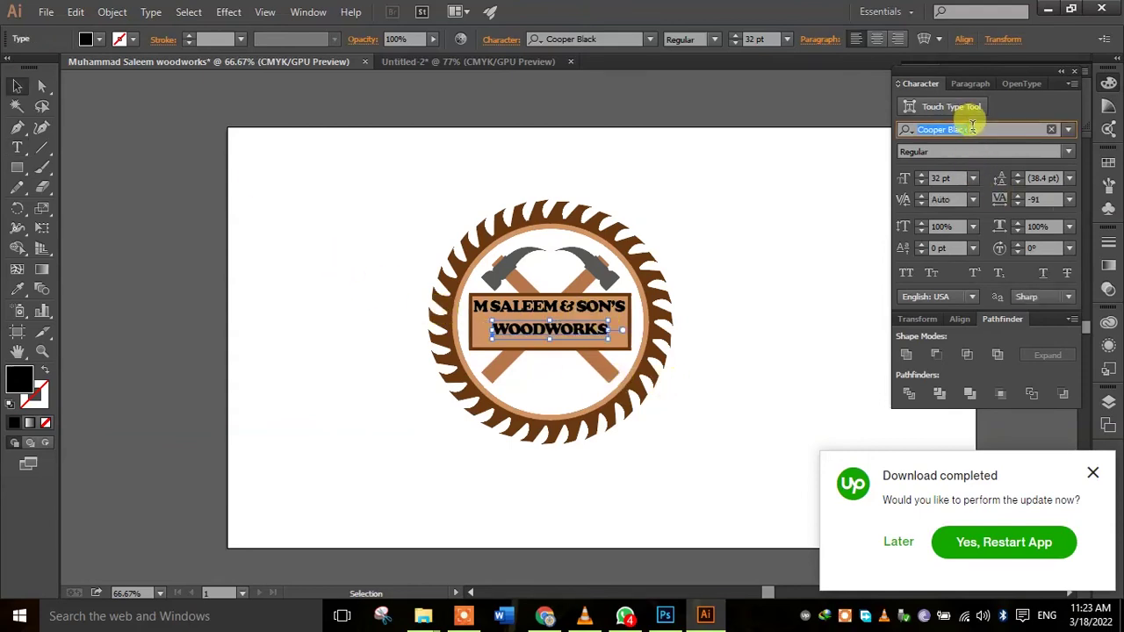
key("Down")
type("e")
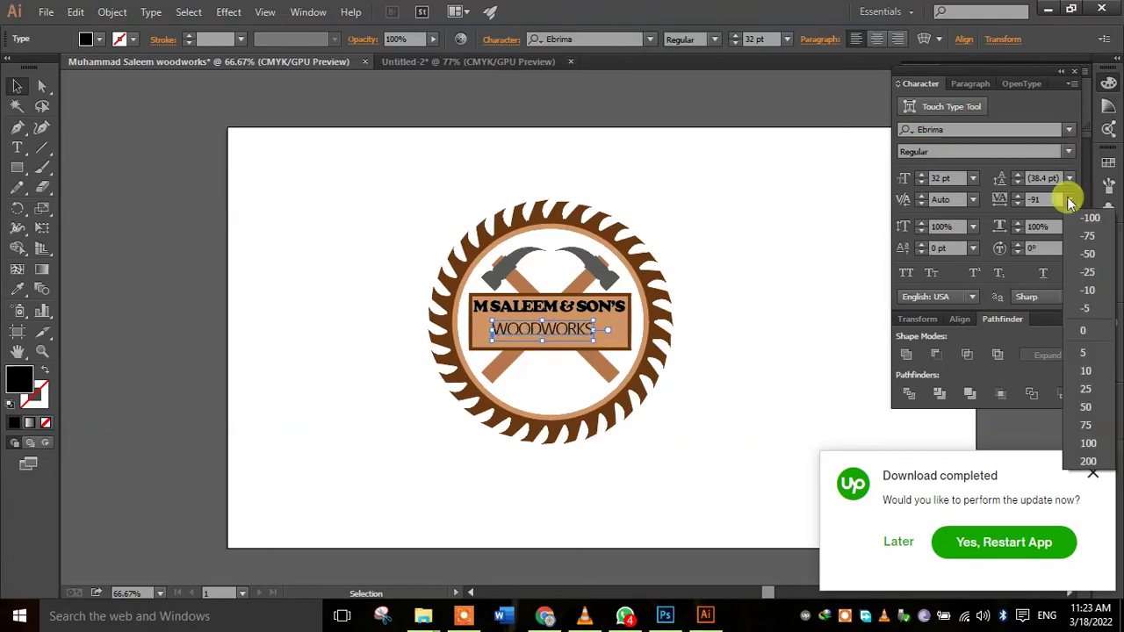
left_click(1069, 199)
left_click(1096, 454)
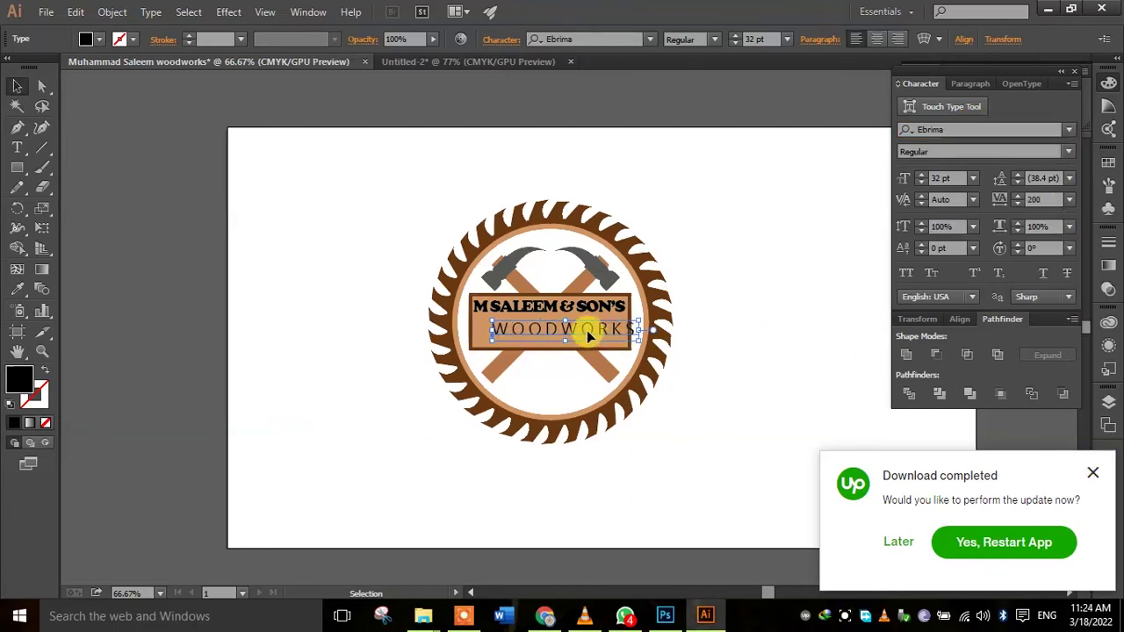
left_click(742, 285)
left_click_drag(588, 334, 582, 339)
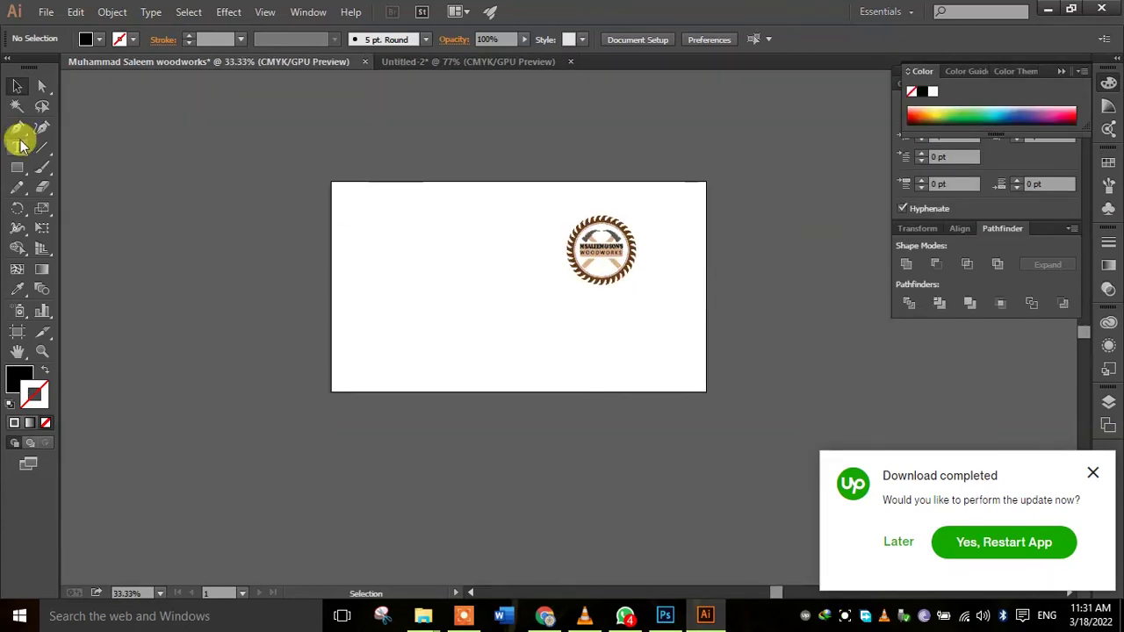
Draw an artboard-sized rectangle, send it behind the logo, and centre the logo on it.
left_click(17, 167)
scroll(333, 189, "up", 1)
mouse_move(334, 189)
left_mouse_down()
mouse_move(240, 176)
mouse_move(796, 486)
left_mouse_up()
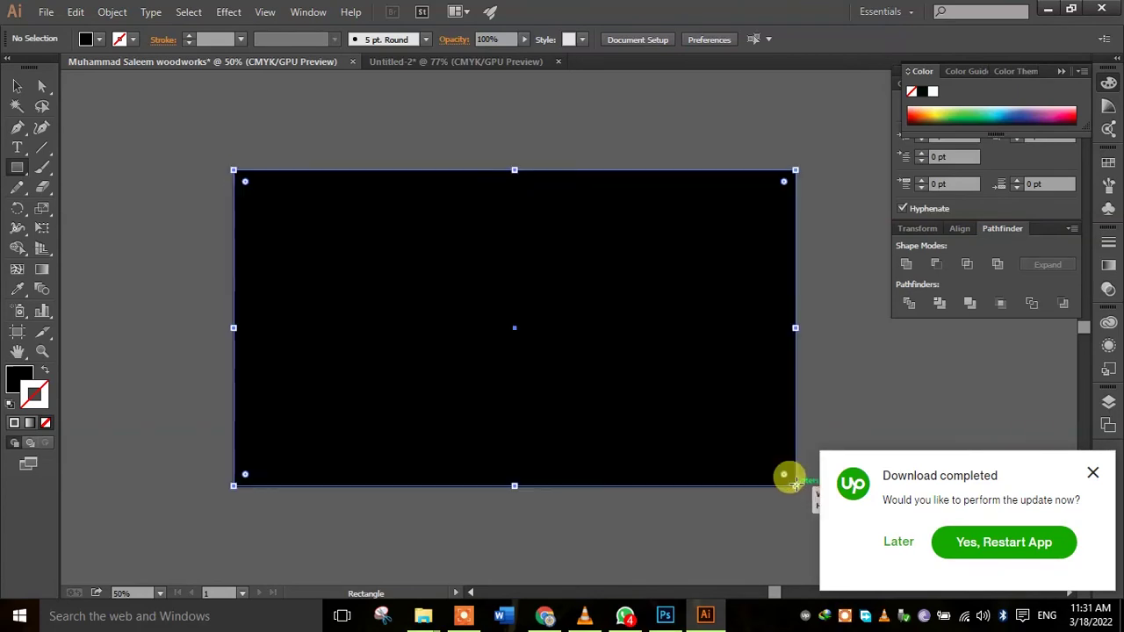
left_click(19, 88)
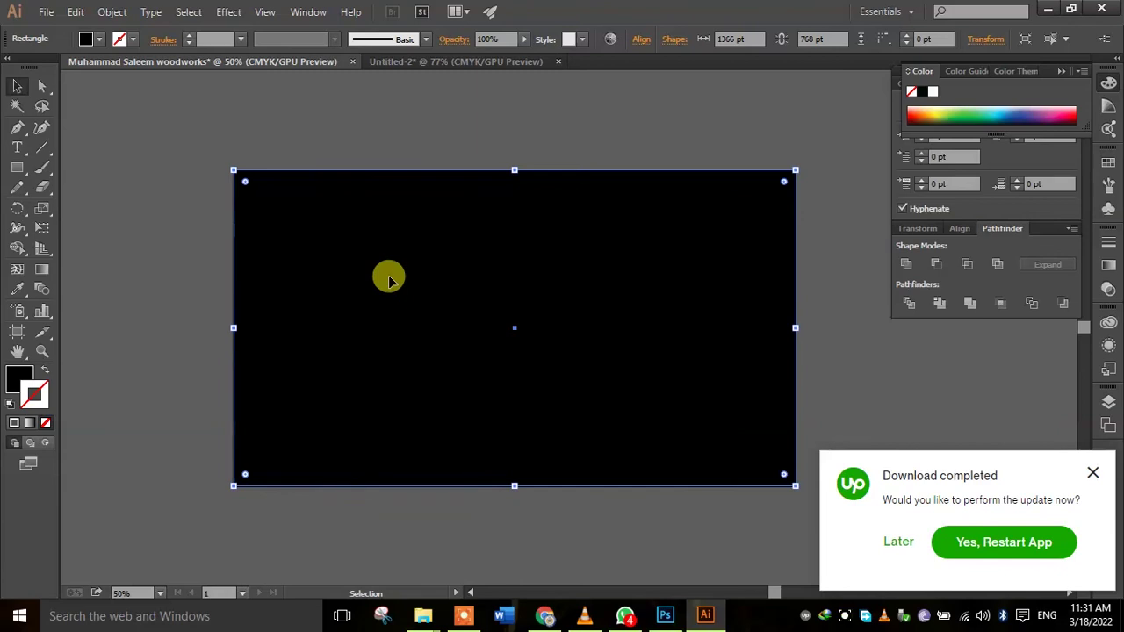
key("ctrl+shift+bracketleft")
left_click_drag(649, 273, 502, 327)
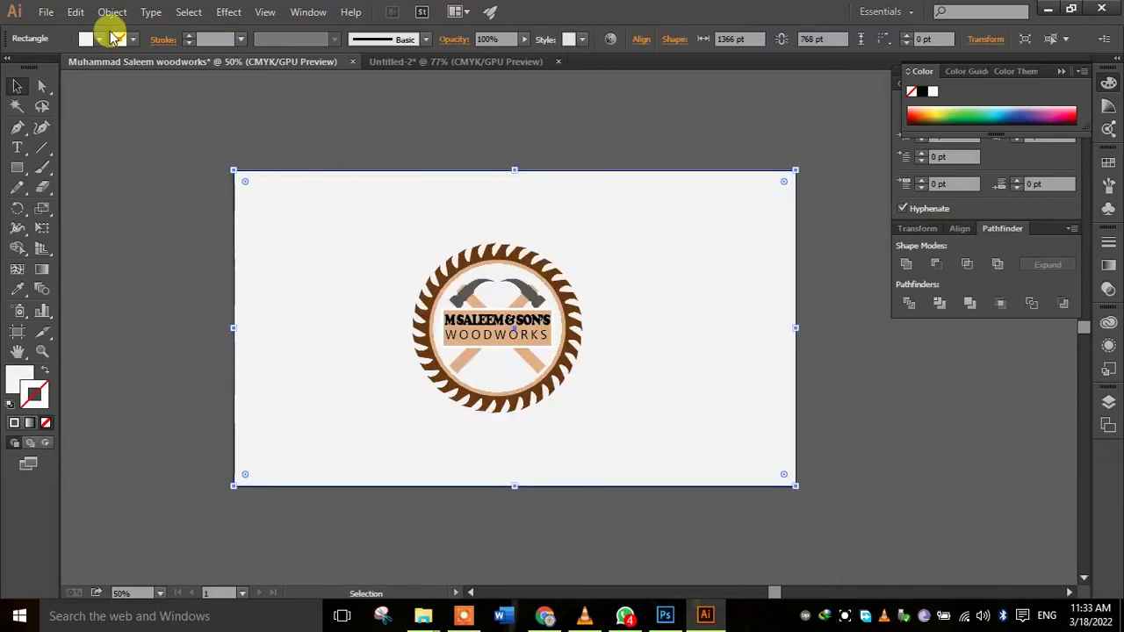
Fill the background rectangle with a bright cyan swatch.
left_click(99, 41)
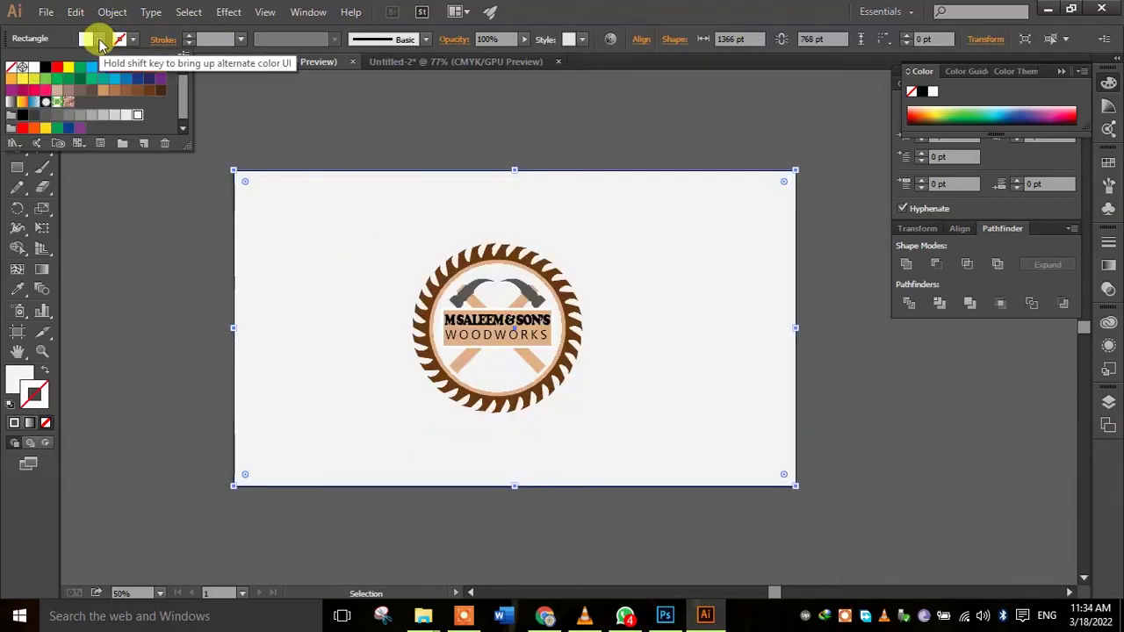
left_click(114, 80)
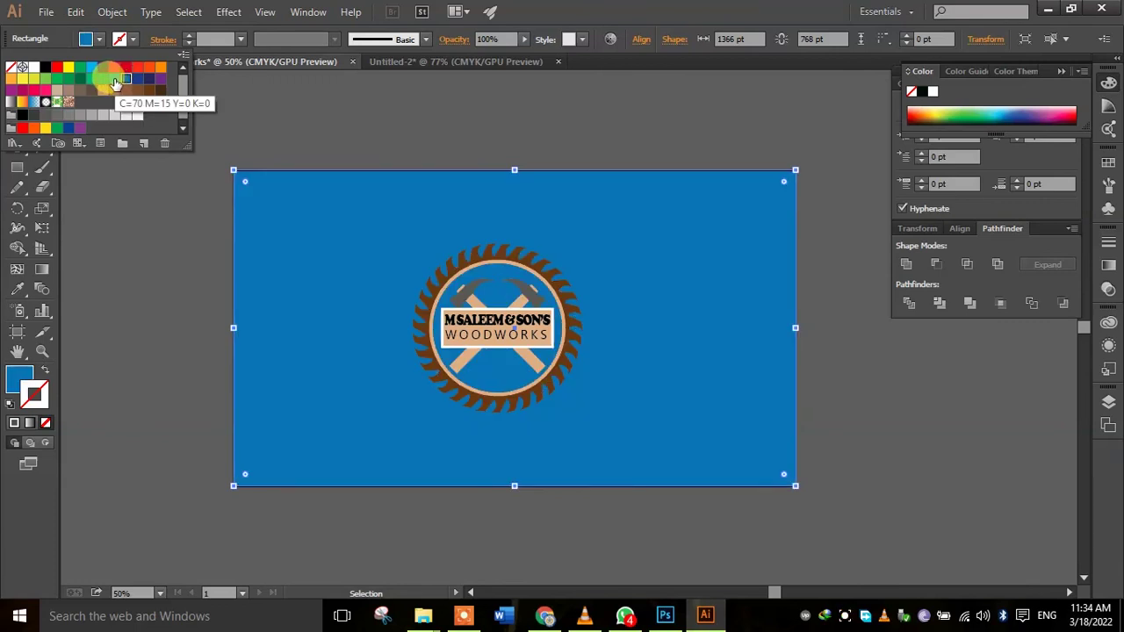
left_click(115, 80)
double_click(17, 376)
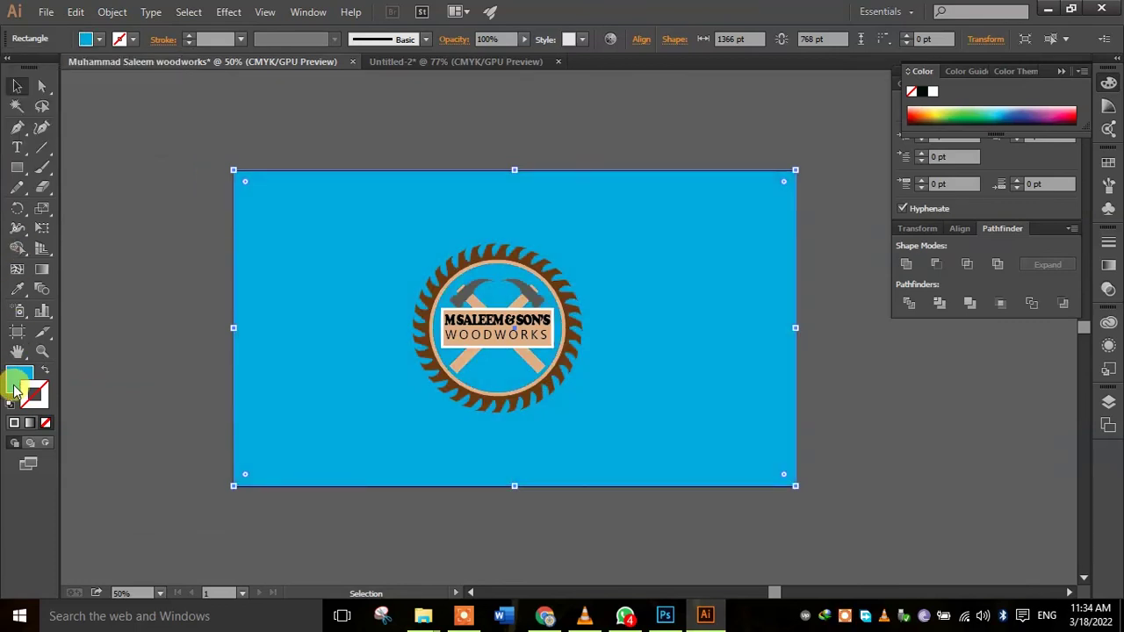
left_click(736, 226)
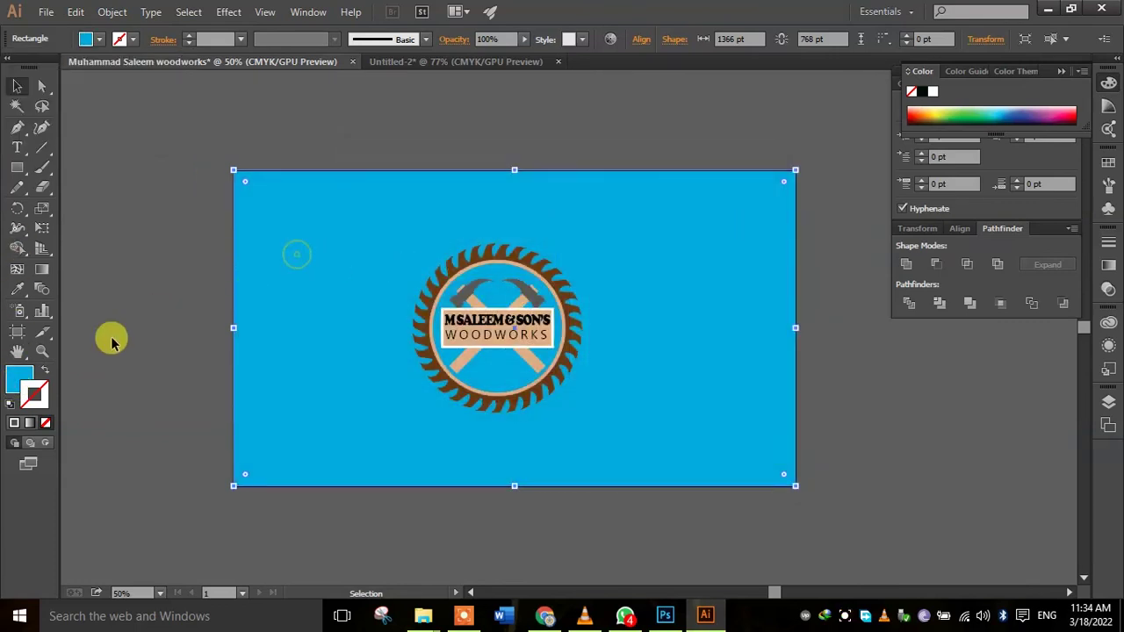
Lighten the background fill in three Color Picker passes to a soft pale blue, then zoom in.
double_click(17, 377)
left_click_drag(521, 217, 448, 193)
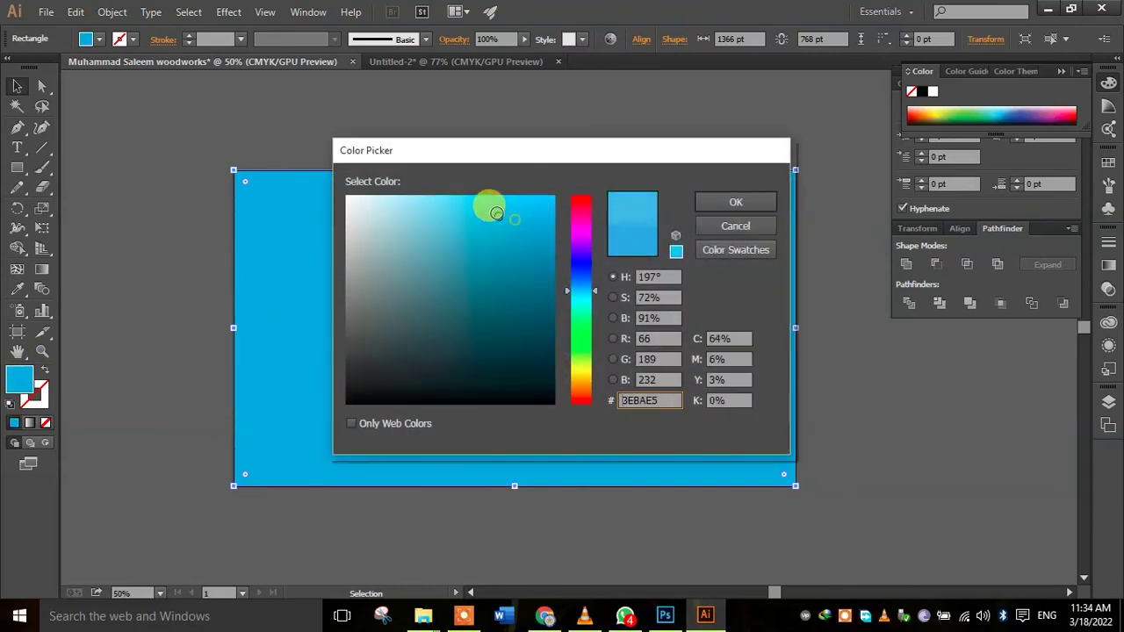
left_click(708, 202)
double_click(17, 379)
left_click_drag(427, 214, 393, 200)
left_click(707, 202)
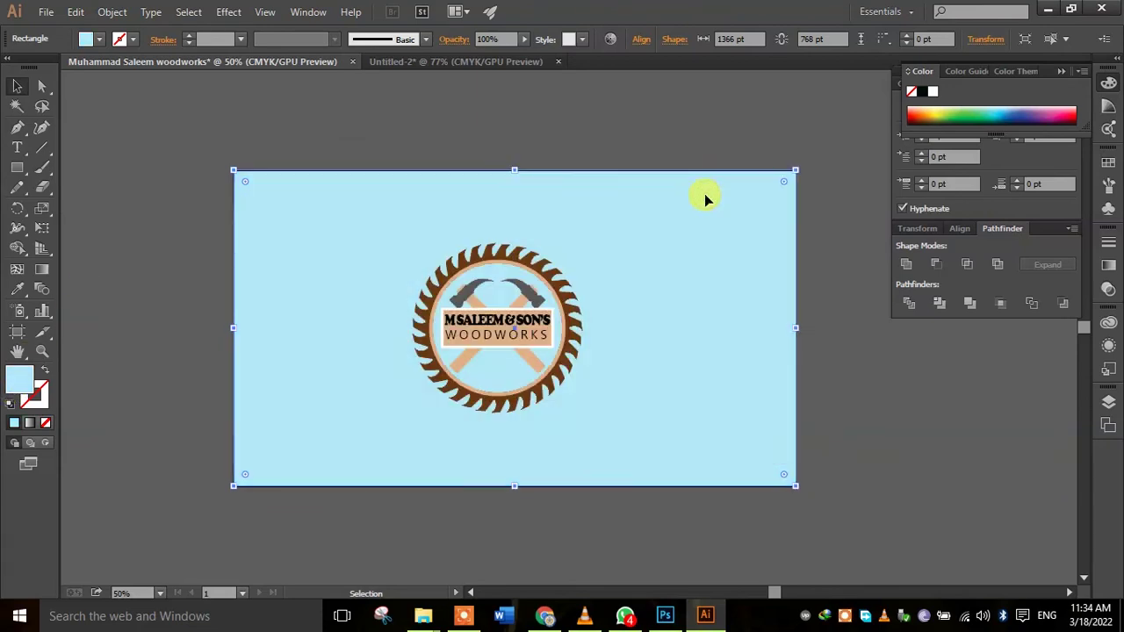
double_click(17, 381)
left_click_drag(394, 202, 383, 208)
left_click(720, 203)
left_click(861, 381)
key("ctrl+plus")
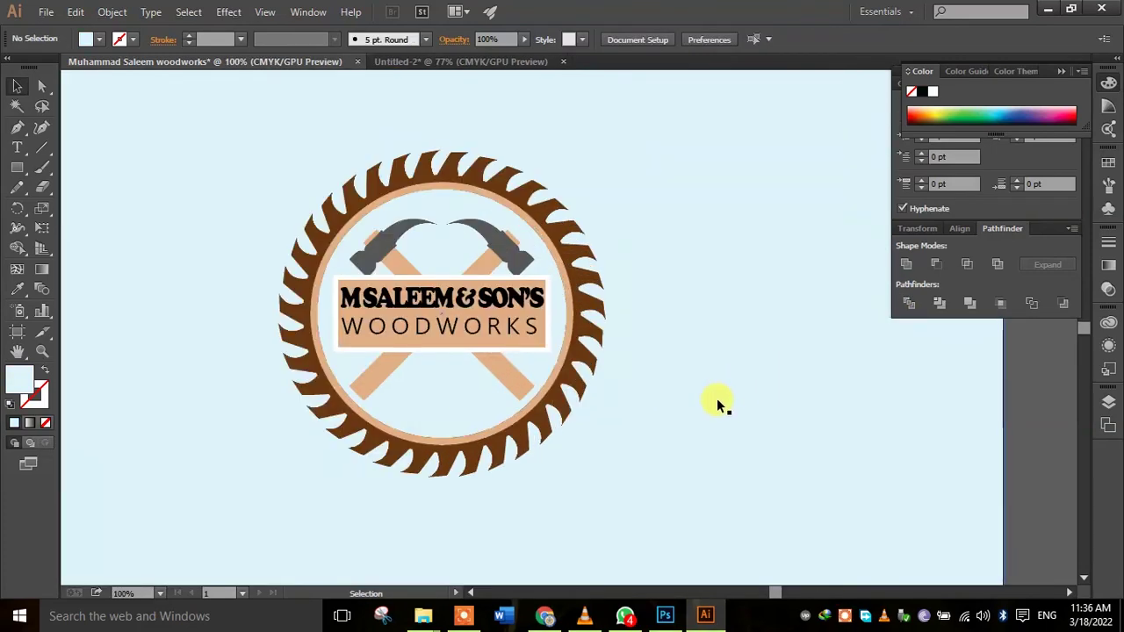